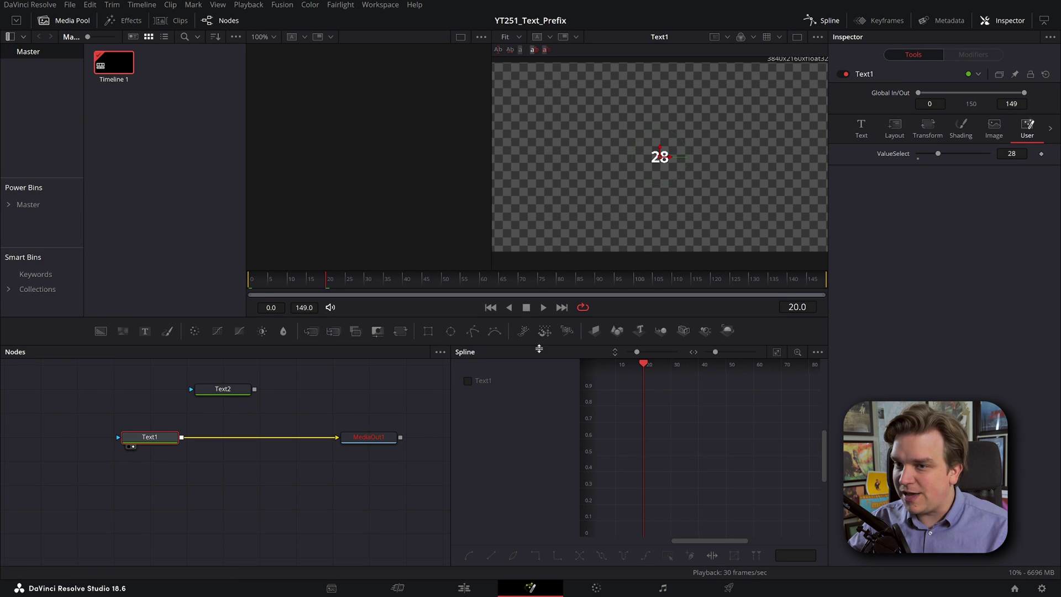
# Set Text1's ValueSelect slider to 54 and increase the number's text Size.
pyautogui.moveTo(938, 154); pyautogui.dragTo(949, 154)
pyautogui.scroll(3, 702, 164)
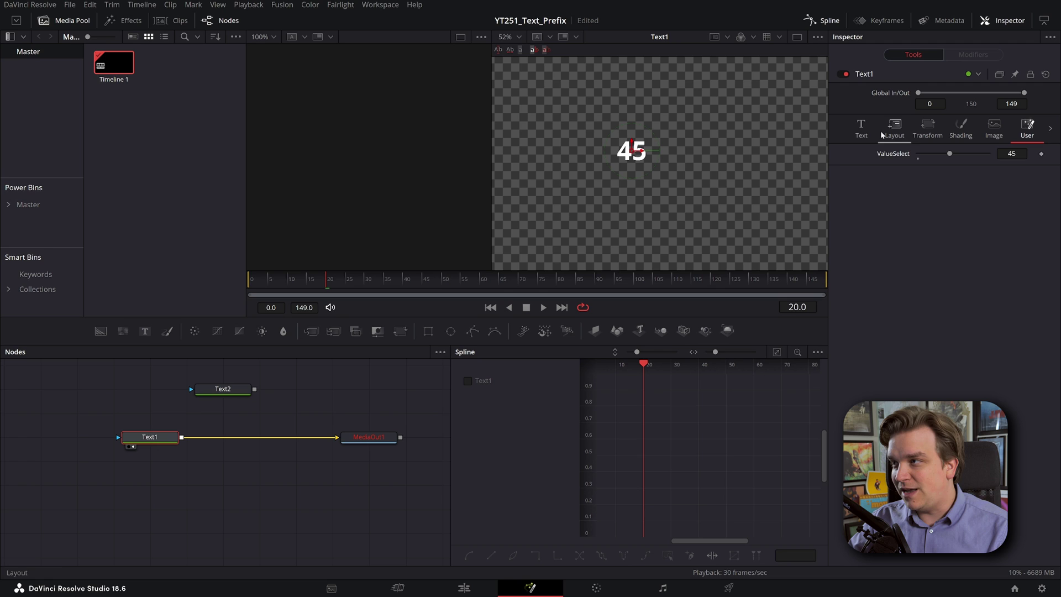
pyautogui.click(862, 127)
pyautogui.moveTo(929, 305); pyautogui.dragTo(932, 305)
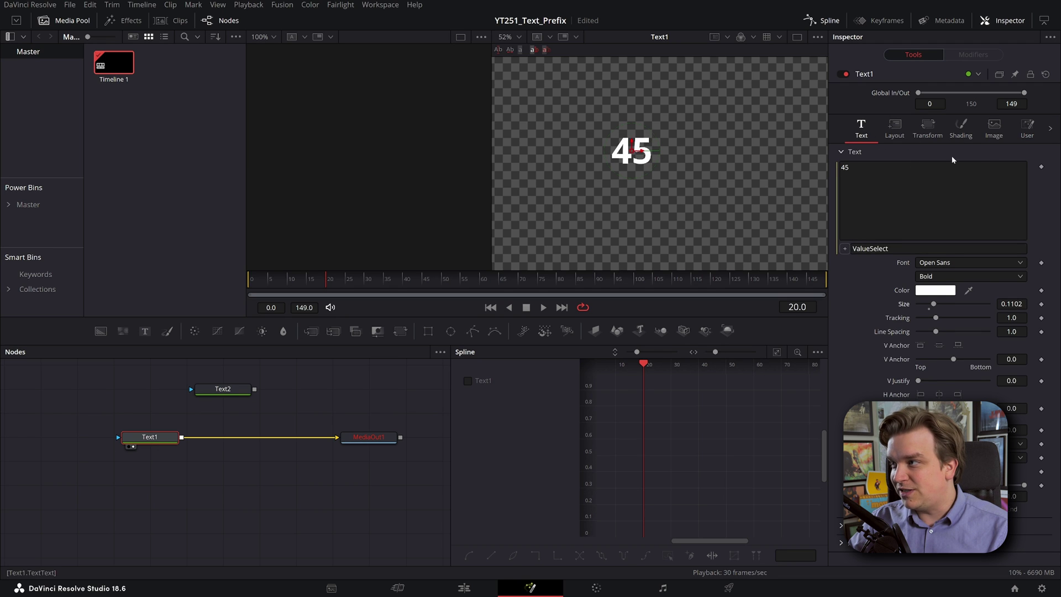
# Enable shading element 2, Red Outline, around the number.
pyautogui.click(961, 128)
pyautogui.click(935, 167)
pyautogui.click(920, 194)
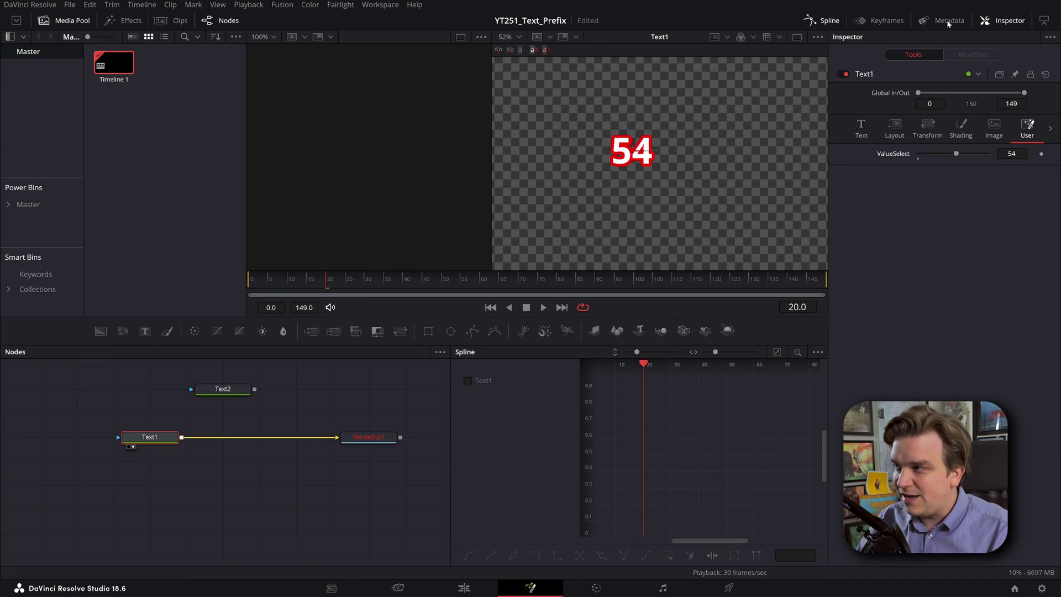
# View Text2 and drag its ValueSelect slider to change the dollar amount.
pyautogui.click(223, 389)
pyautogui.press('1')
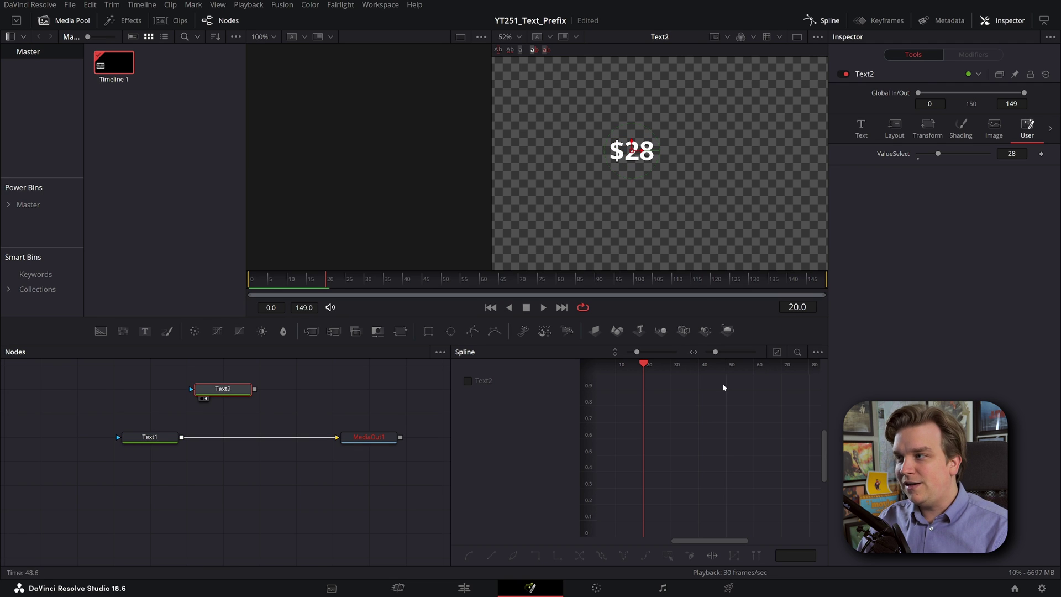
pyautogui.moveTo(940, 157); pyautogui.dragTo(954, 216)
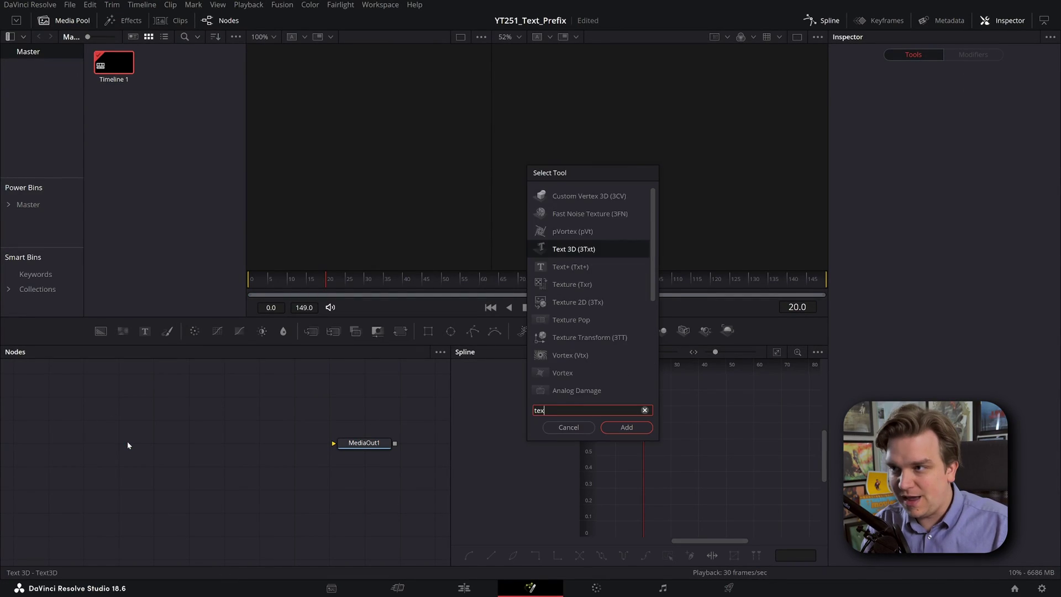
# Add a Text+ node, Text1, view it, and place it left of MediaOut1.
pyautogui.press('Return')
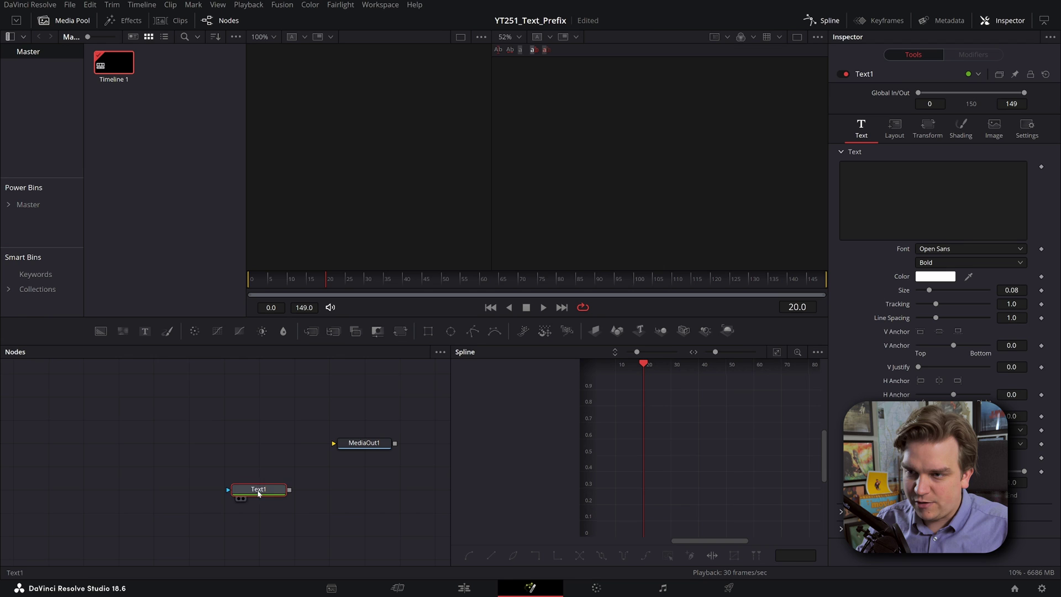
pyautogui.press('2')
pyautogui.moveTo(259, 488); pyautogui.dragTo(155, 440)
# Enter placeholder text 'nhdfhjusdfsd' in Text1's Text box.
pyautogui.click(843, 168)
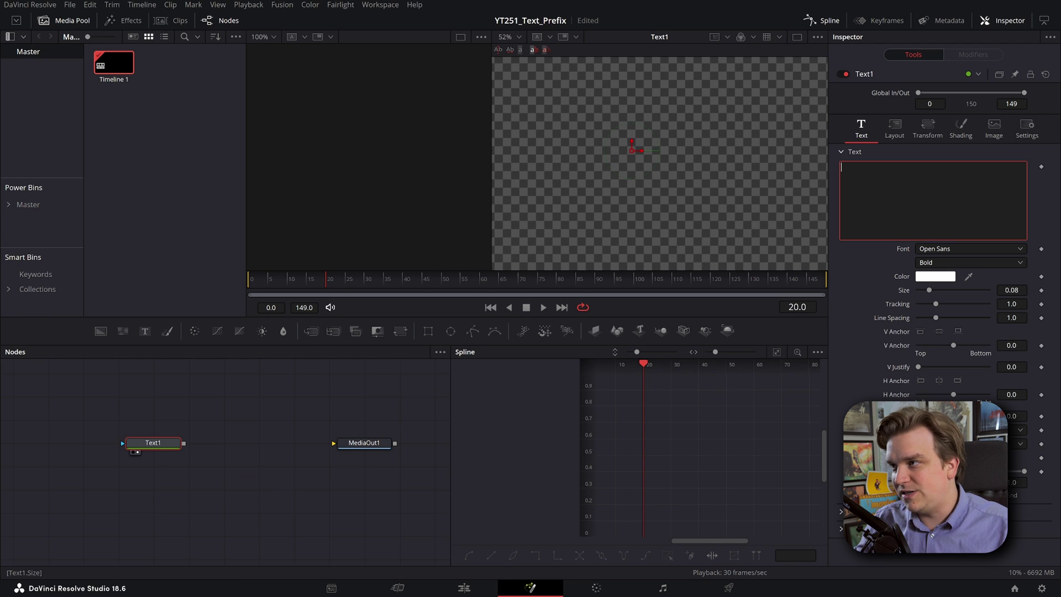
pyautogui.write('nhdfhjusdfsd')
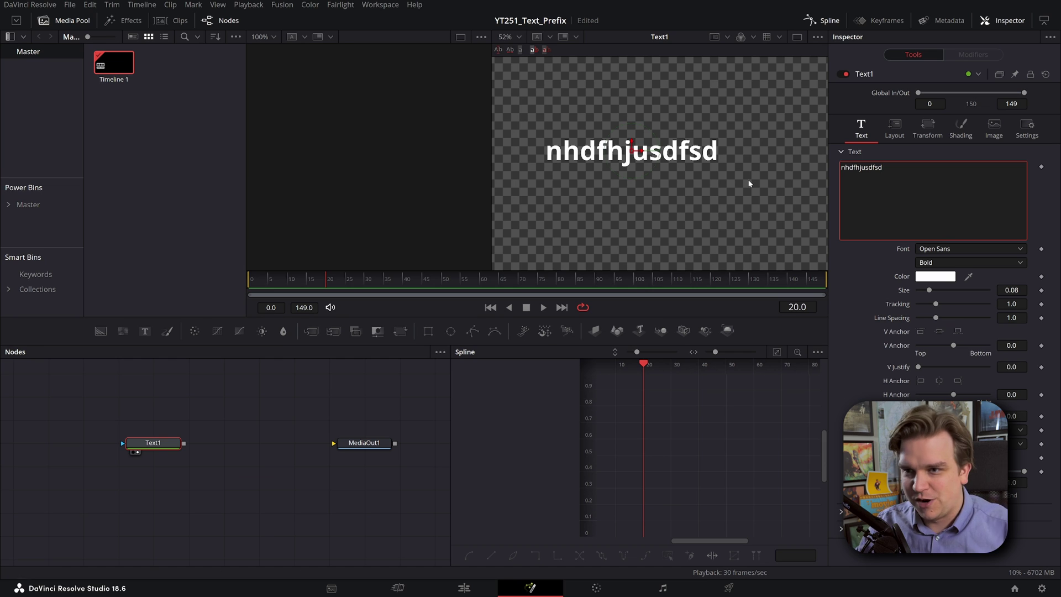
pyautogui.hotkey('ctrl', 'a')
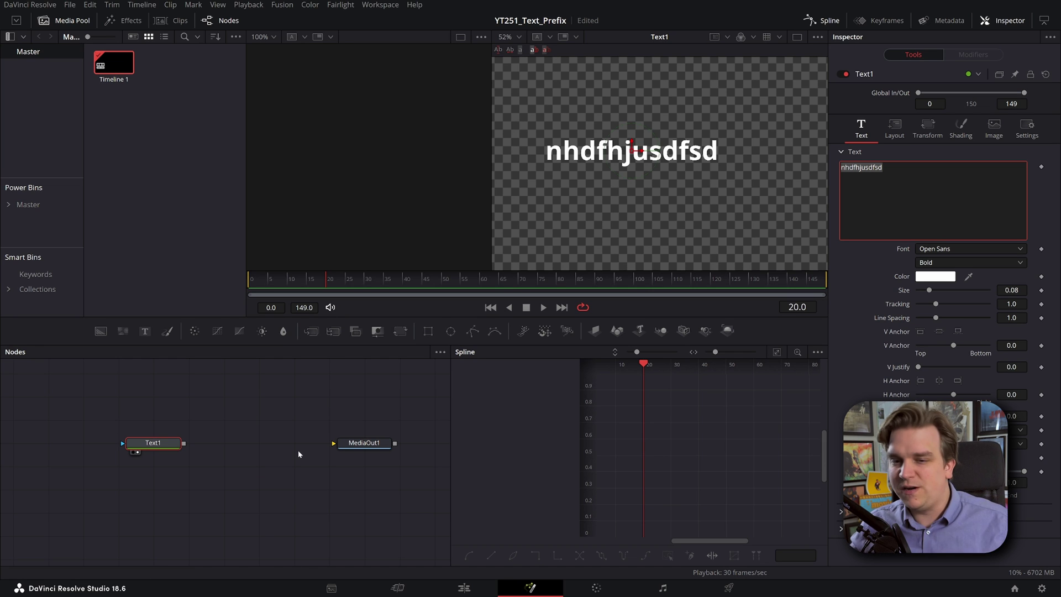
pyautogui.press('Escape')
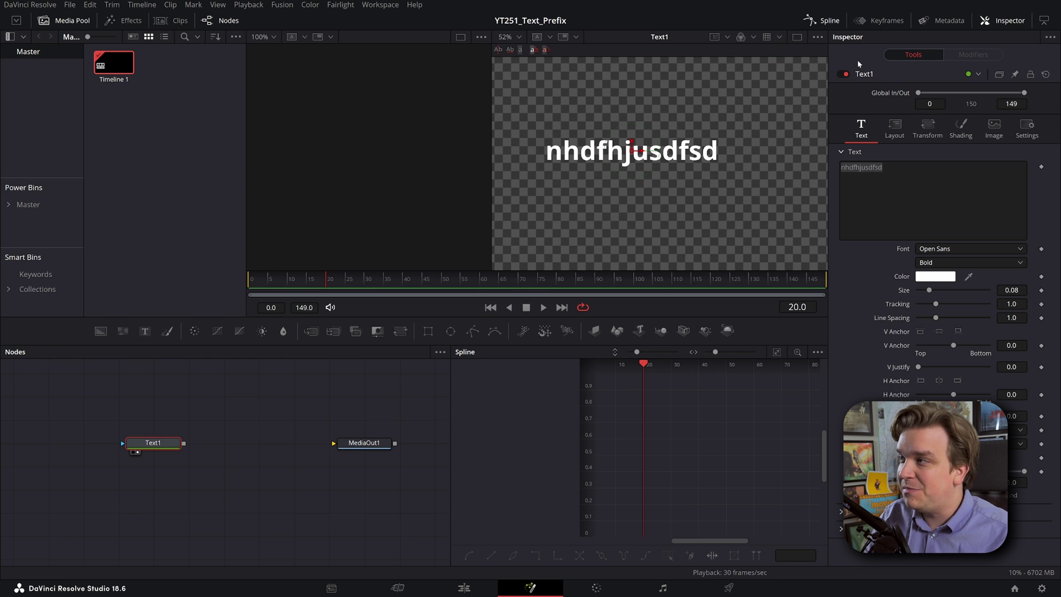
# Add an integer SliderControl named ValueSelect to Text1 via Edit Controls, with its range set.
pyautogui.rightClick(862, 75)
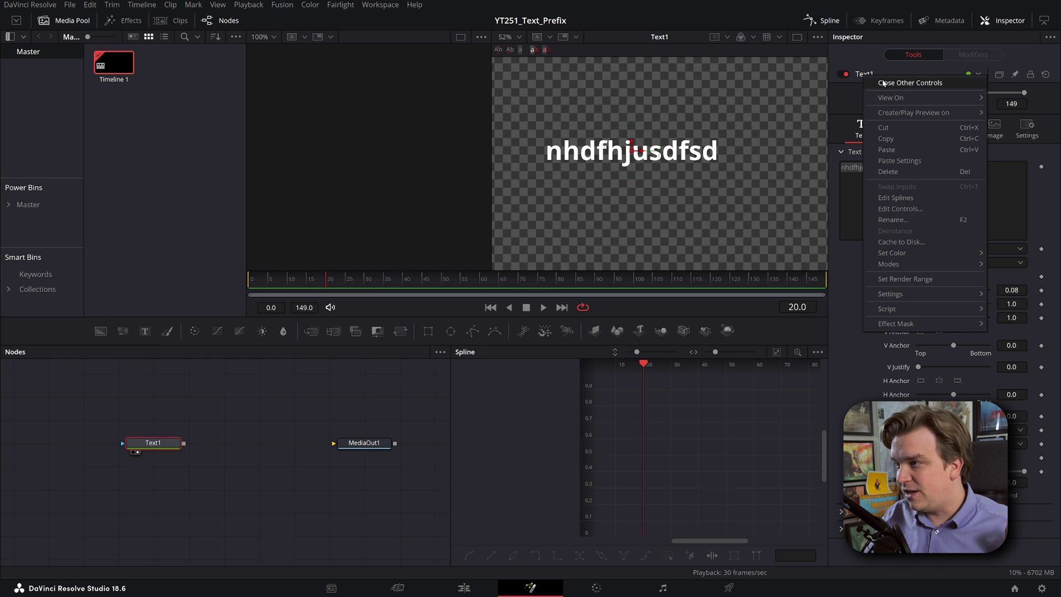
pyautogui.click(901, 209)
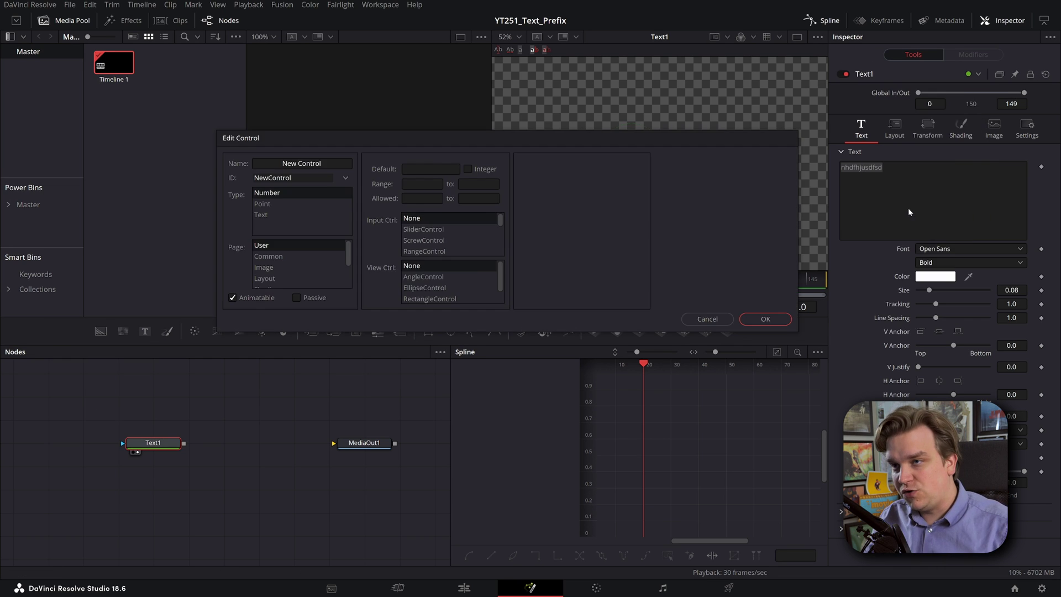
pyautogui.doubleClick(310, 164)
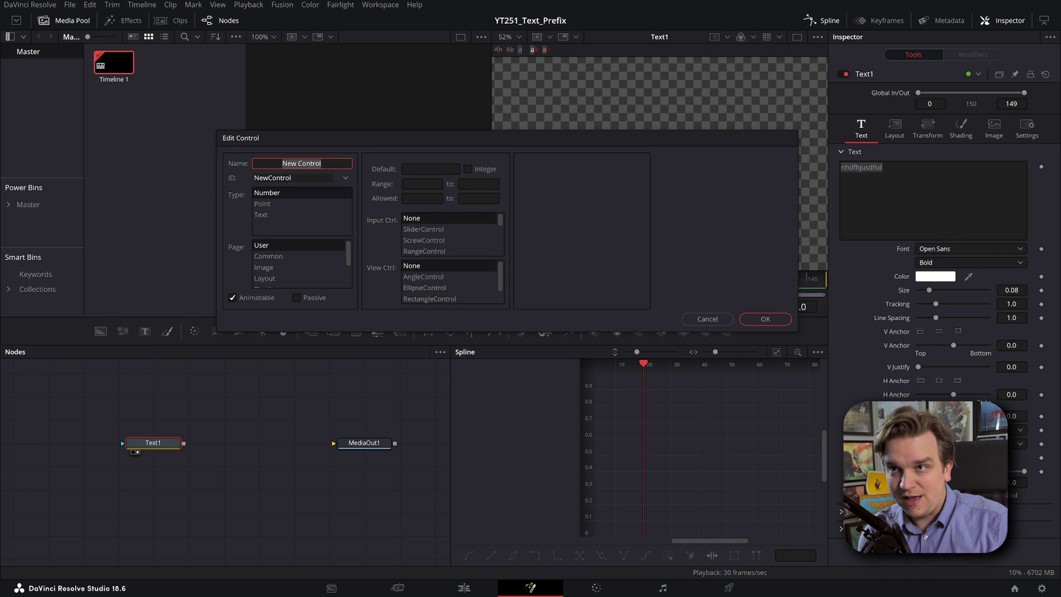
pyautogui.write('ValueSelect')
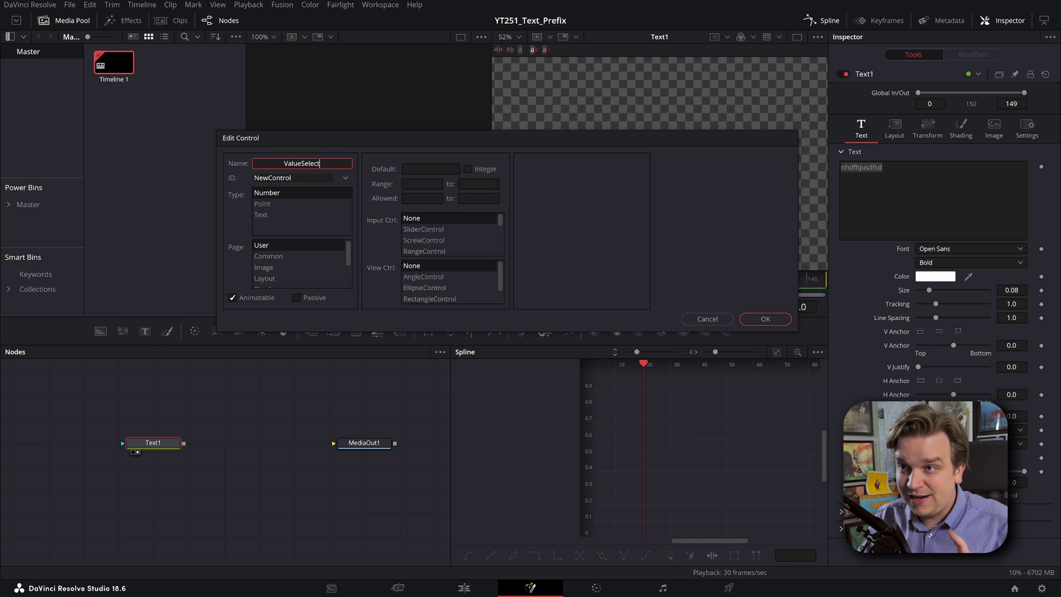
pyautogui.click(444, 229)
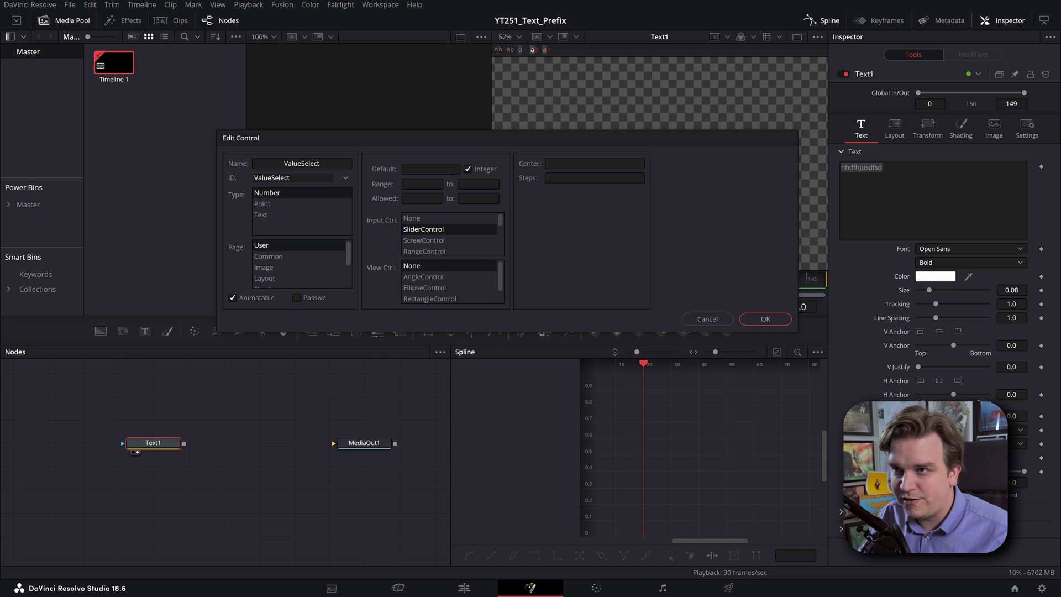
pyautogui.click(422, 183)
pyautogui.click(478, 184)
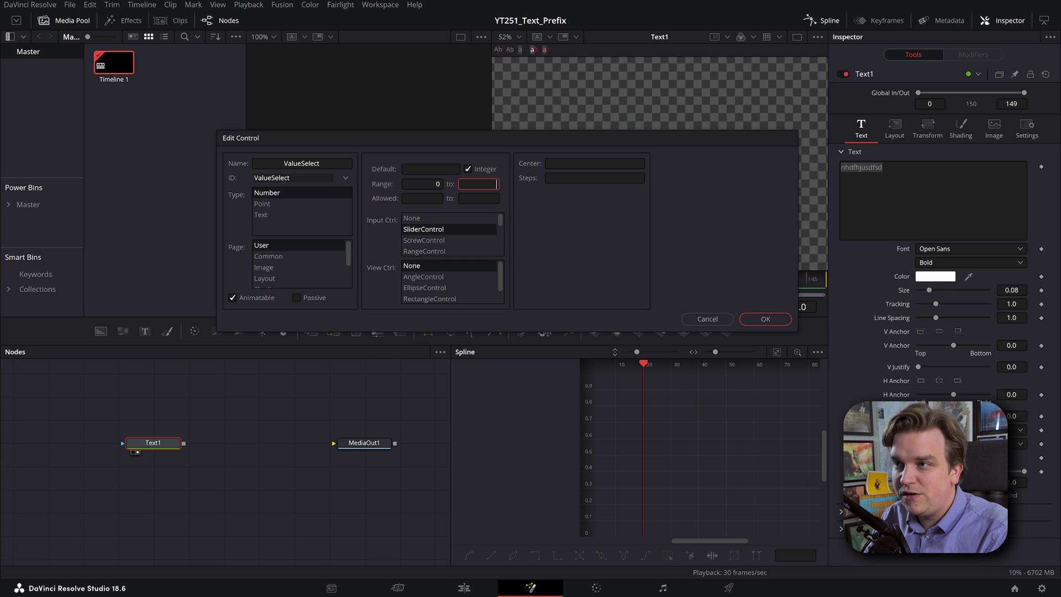
pyautogui.click(755, 318)
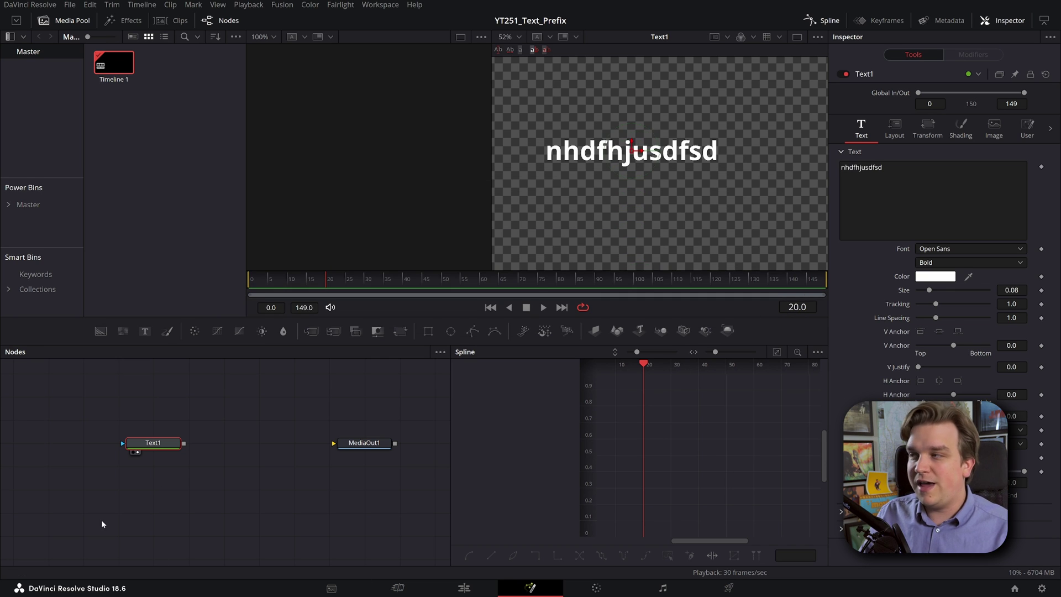
pyautogui.click(1029, 139)
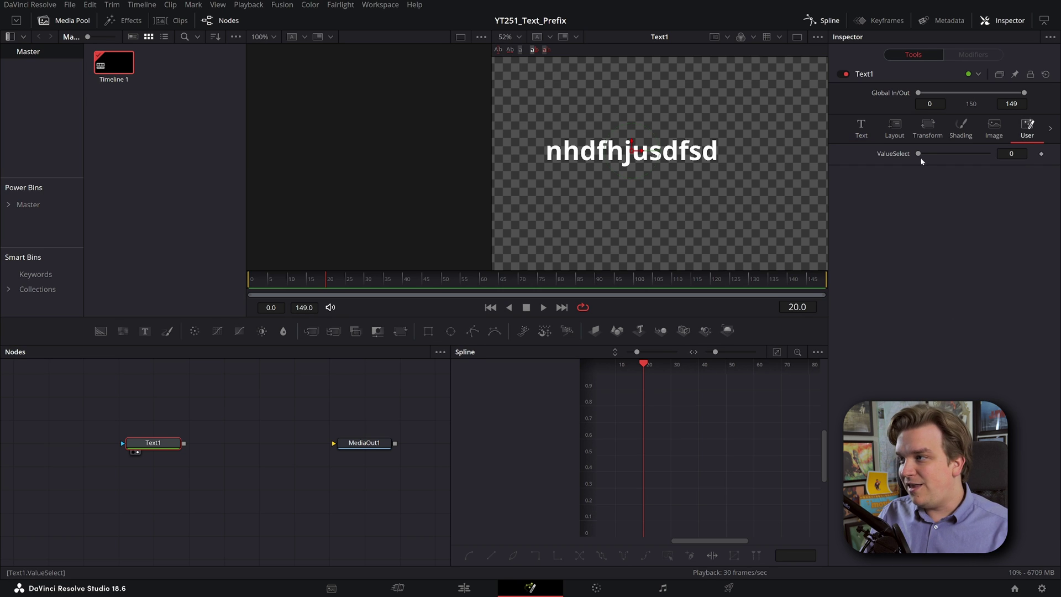
pyautogui.moveTo(922, 155); pyautogui.dragTo(992, 193)
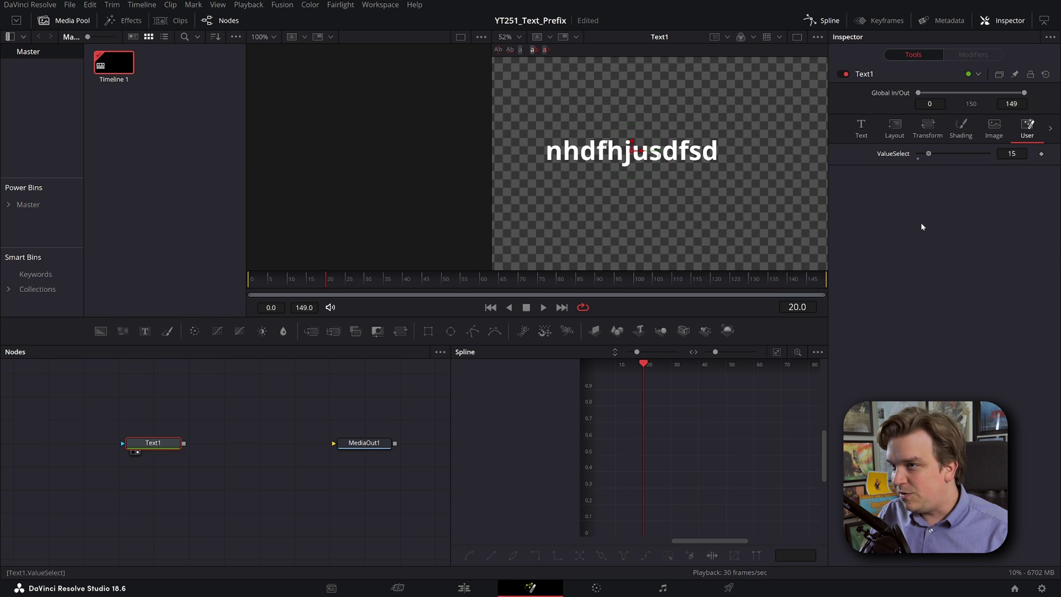
pyautogui.click(861, 128)
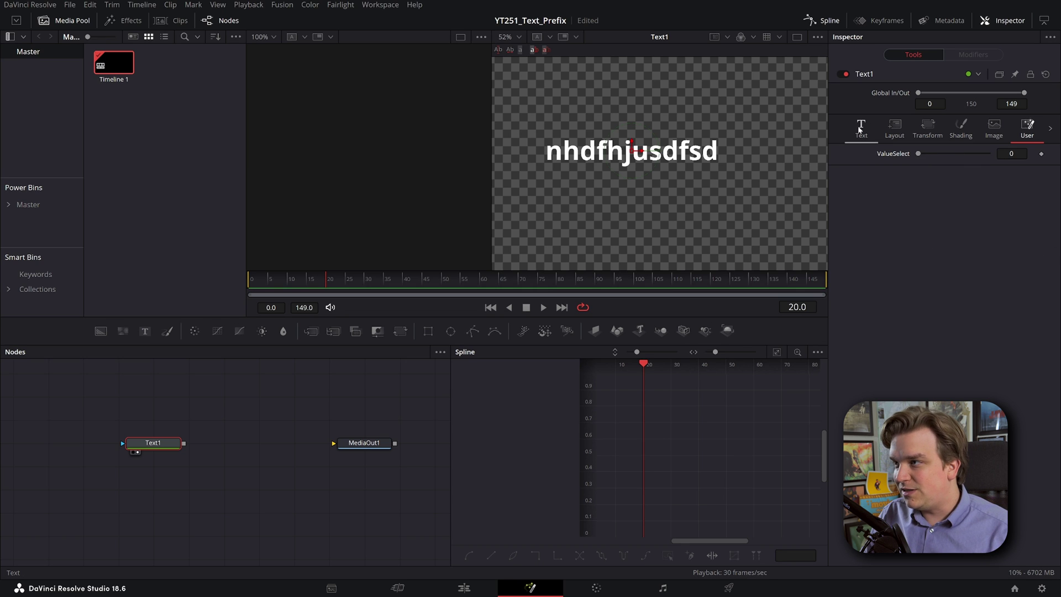
pyautogui.click(1031, 130)
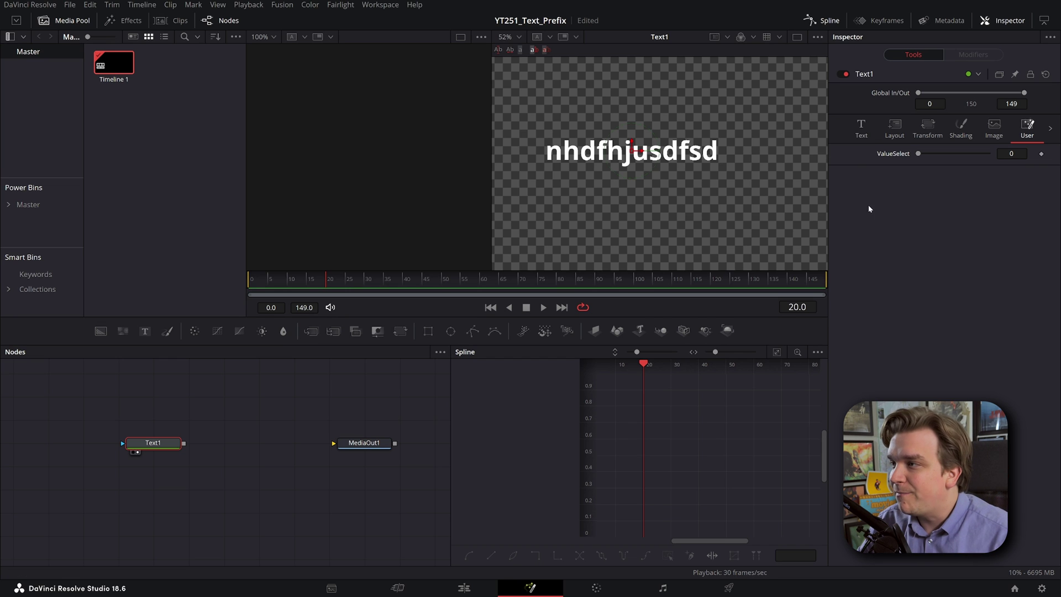
pyautogui.click(862, 128)
# Replace Text1's placeholder text with a ValueSelect expression.
pyautogui.press('BackSpace')
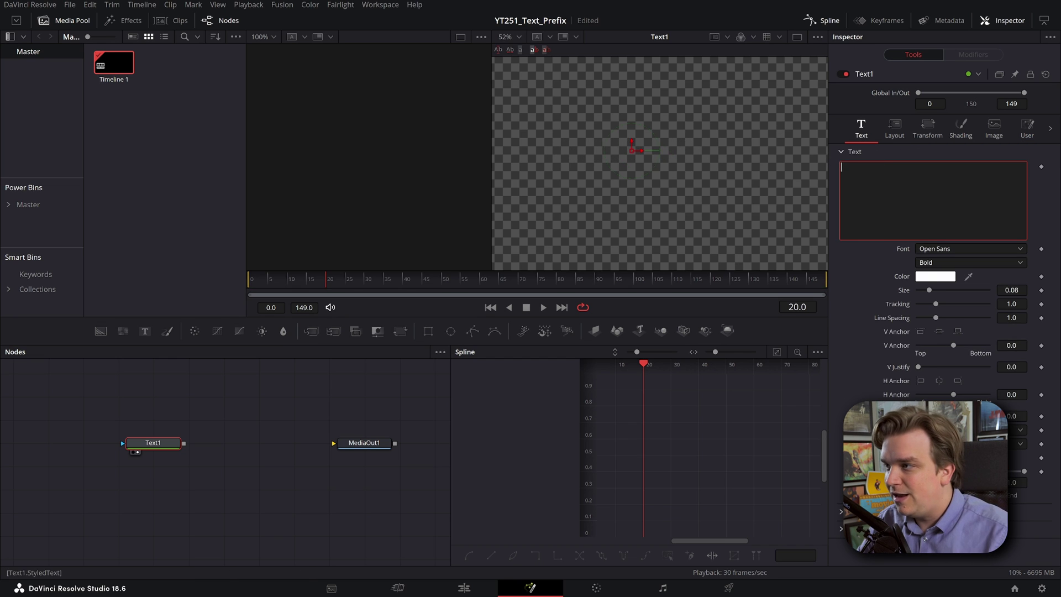
pyautogui.rightClick(870, 214)
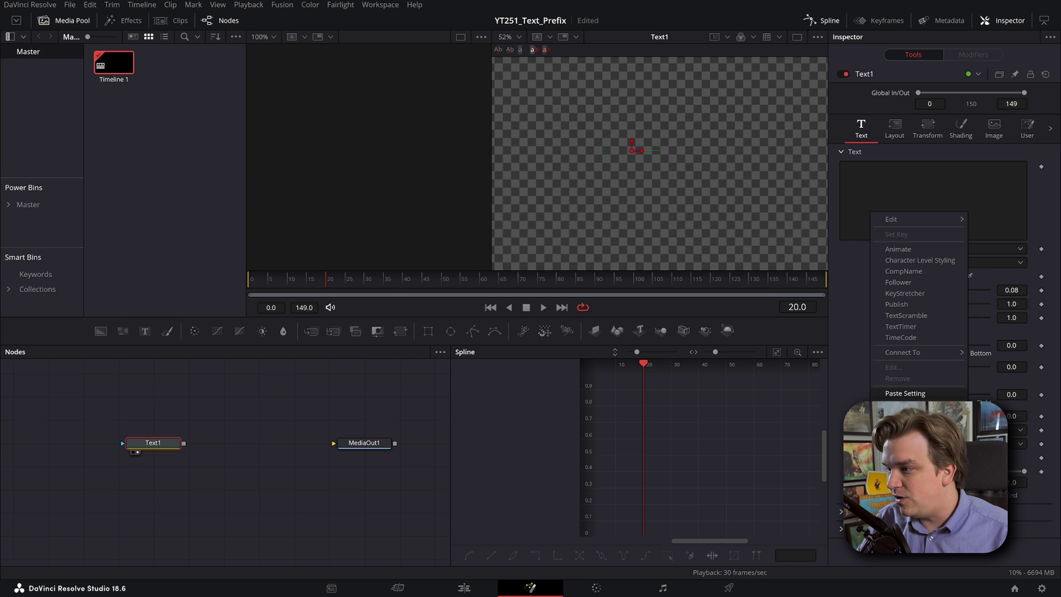
pyautogui.click(898, 408)
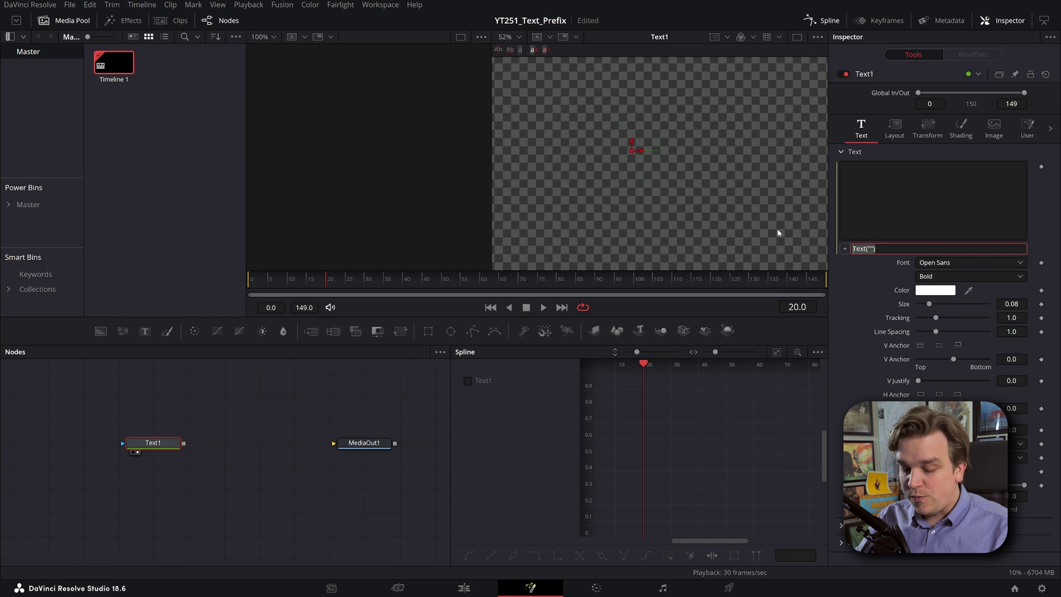
pyautogui.write('ValueSelect')
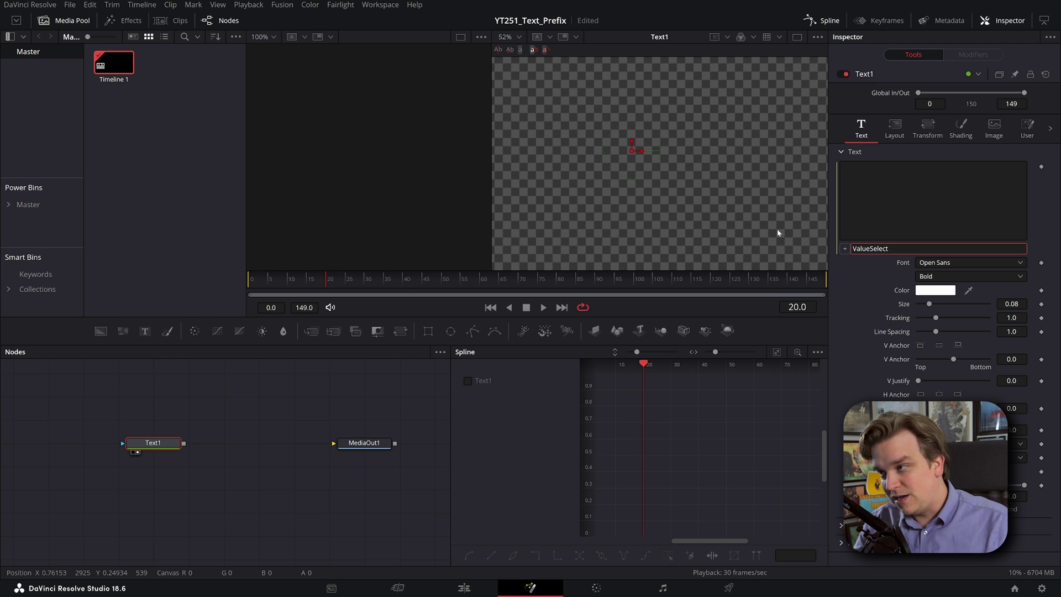
pyautogui.click(861, 316)
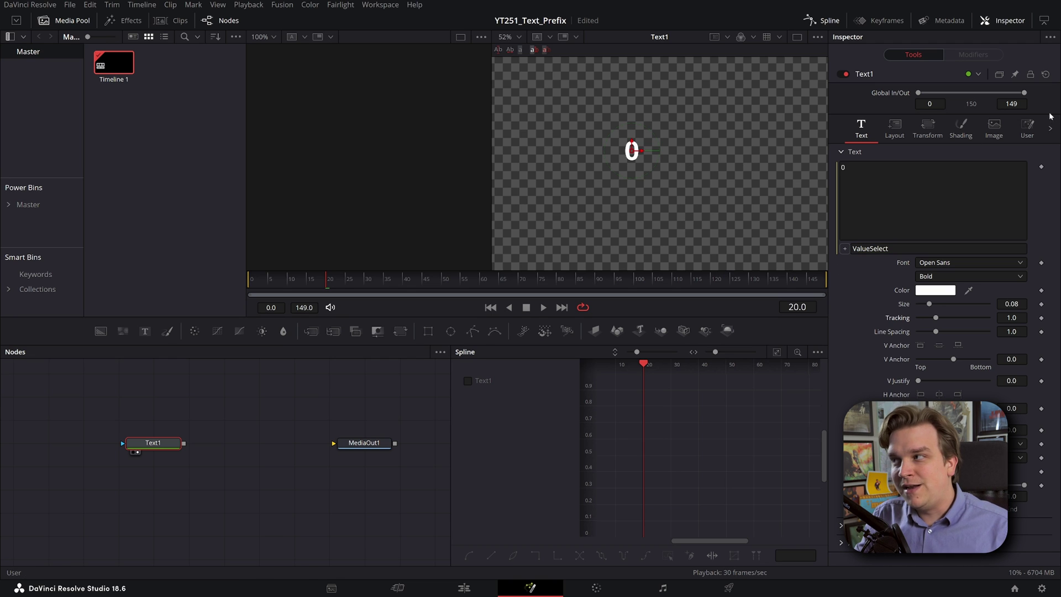
# Set Text1's ValueSelect slider to 44 on the User tab.
pyautogui.click(1027, 127)
pyautogui.moveTo(918, 153); pyautogui.dragTo(920, 221)
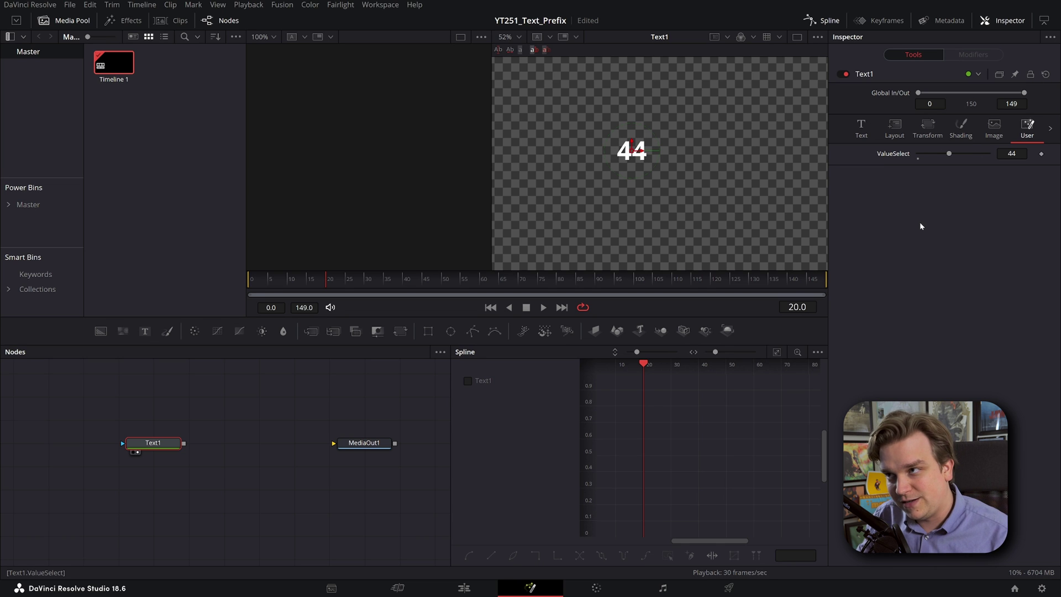
pyautogui.click(861, 130)
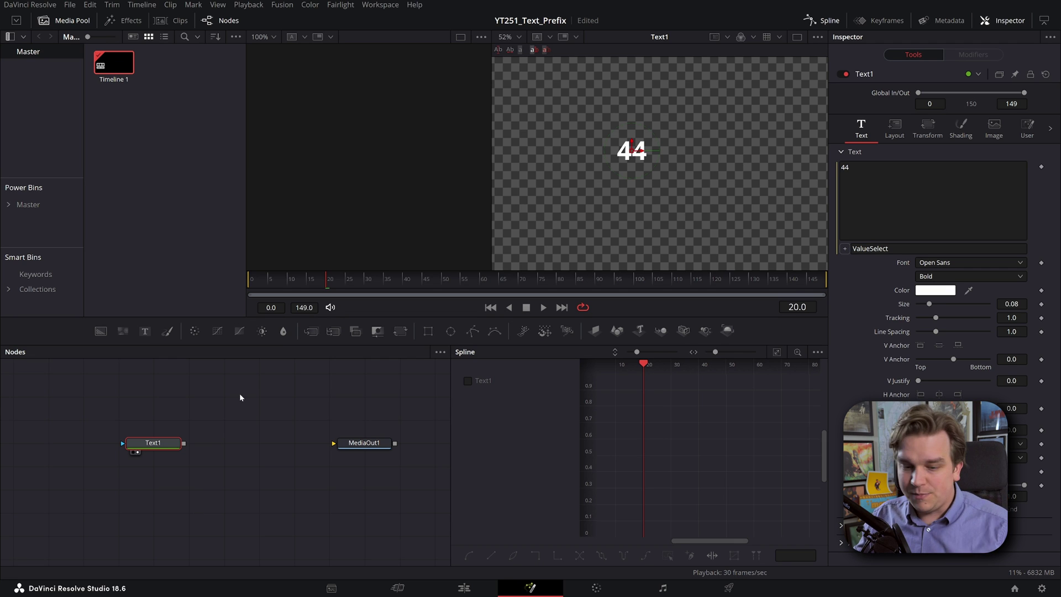
# Add a second Text+ node, Text2, delete its auto Merge, and view it.
pyautogui.hotkey('shift', 'space')
pyautogui.write('text')
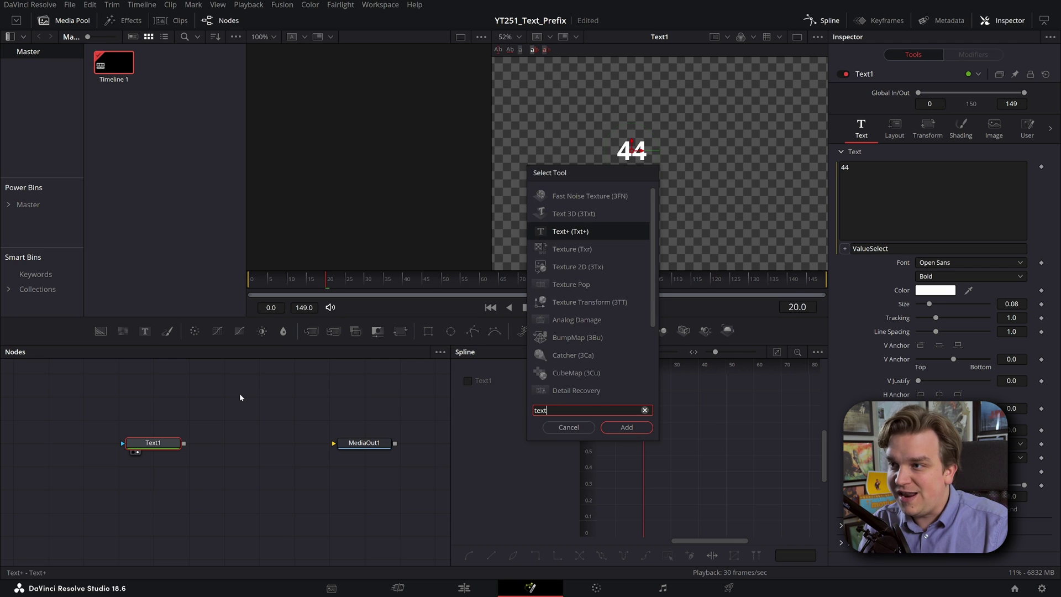
pyautogui.press('Return')
pyautogui.click(226, 466)
pyautogui.press('Delete')
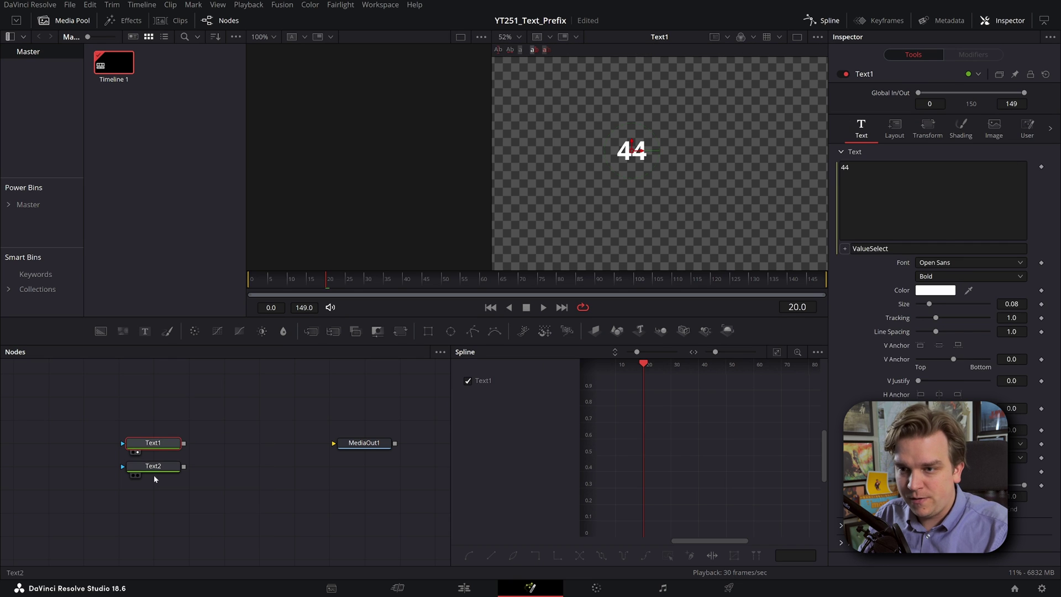
pyautogui.click(154, 467)
pyautogui.press('1')
# Move Text1 higher in the node graph and focus Text2's text field.
pyautogui.rightClick(926, 191)
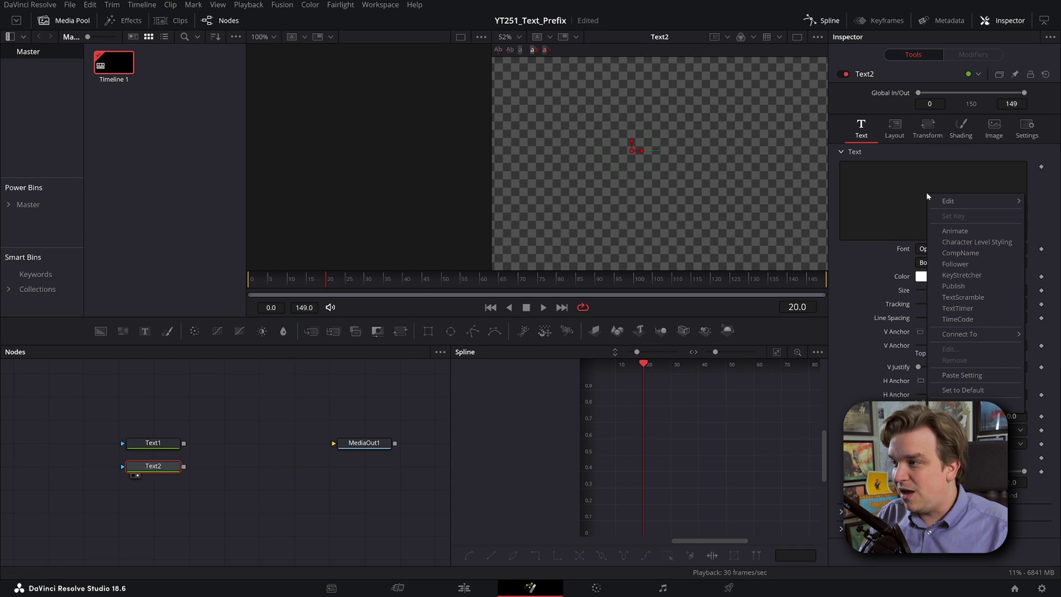
pyautogui.click(199, 483)
pyautogui.moveTo(154, 443); pyautogui.dragTo(153, 396)
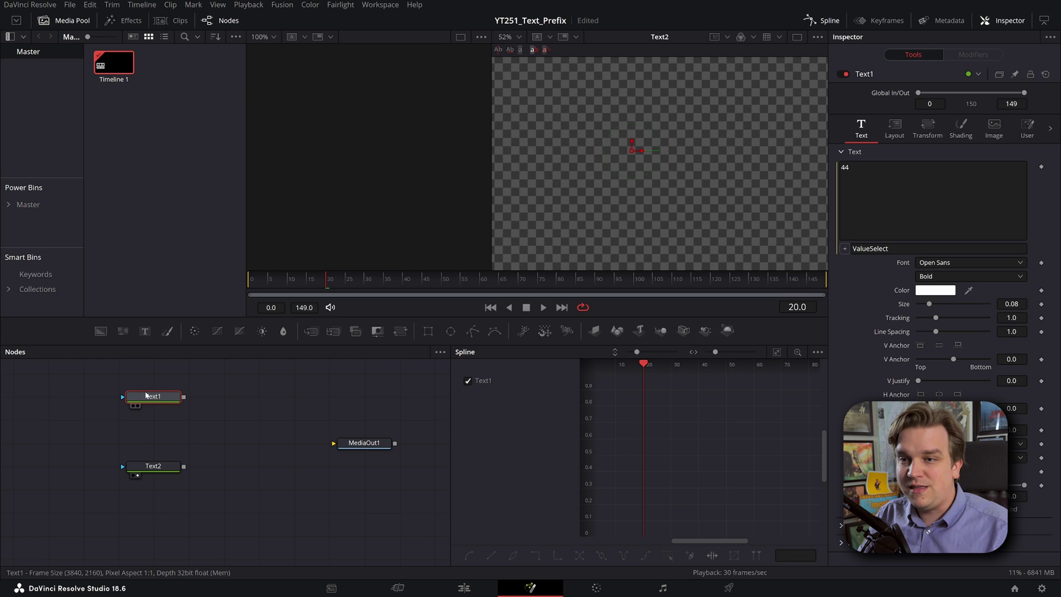
pyautogui.click(152, 465)
pyautogui.click(944, 210)
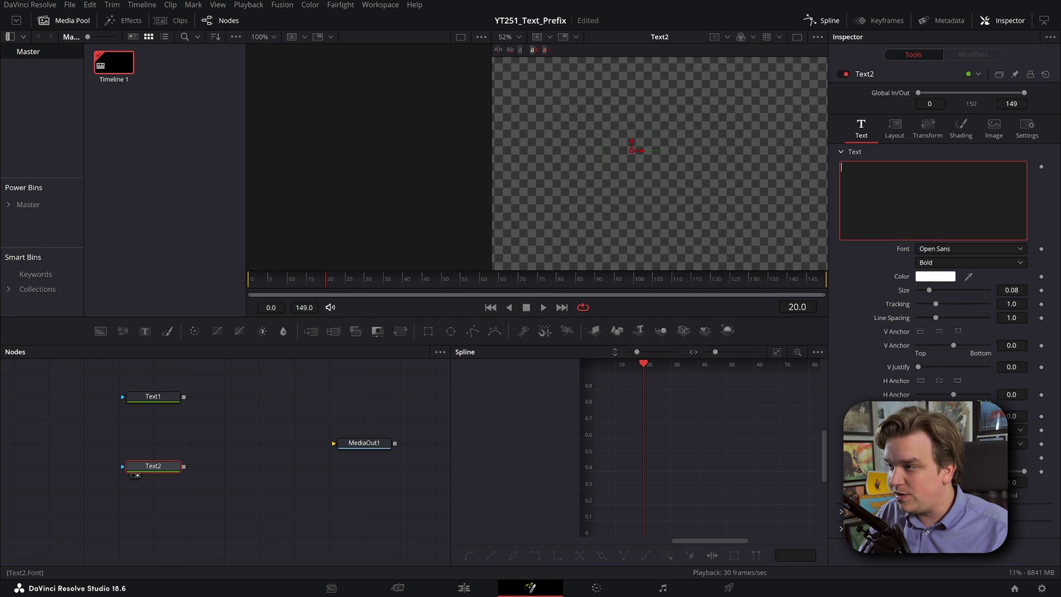
# Replace Text2's Text("") expression with ValueSelect.
pyautogui.rightClick(943, 210)
pyautogui.press('Escape')
pyautogui.click(939, 248)
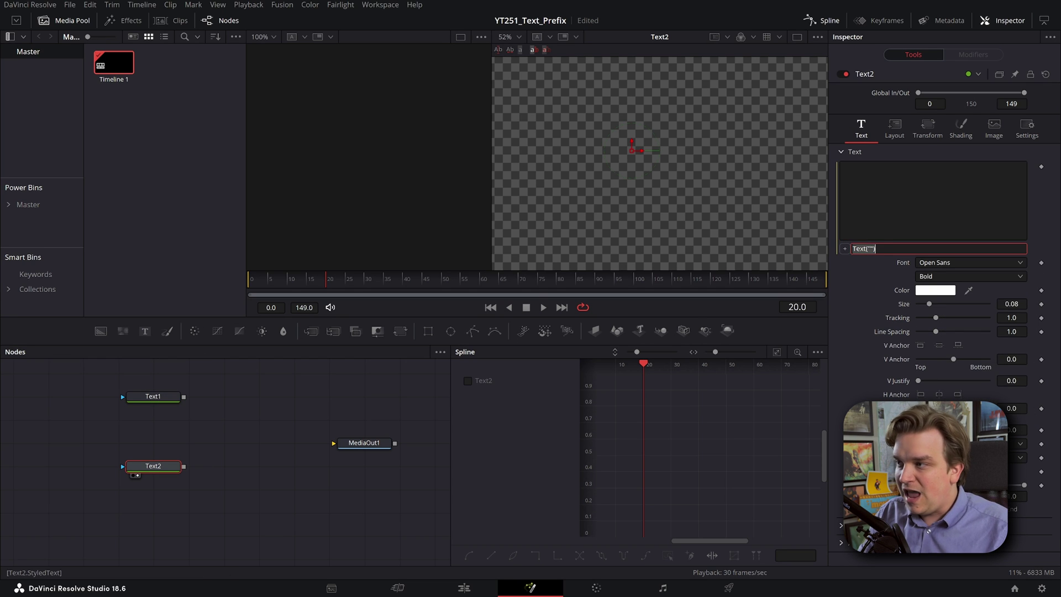
pyautogui.write('ValueSelect')
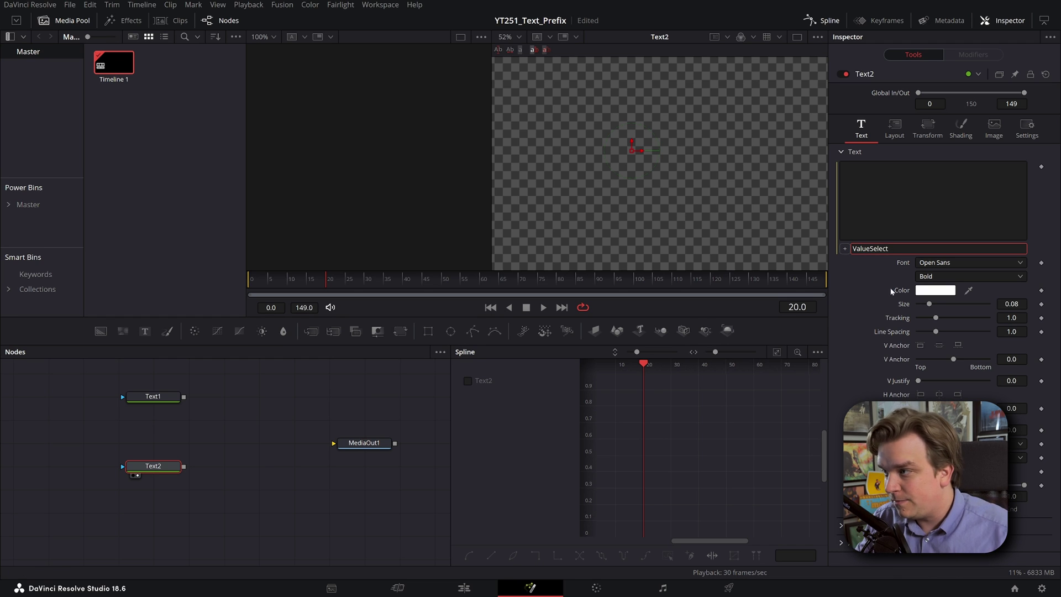
pyautogui.press('Return')
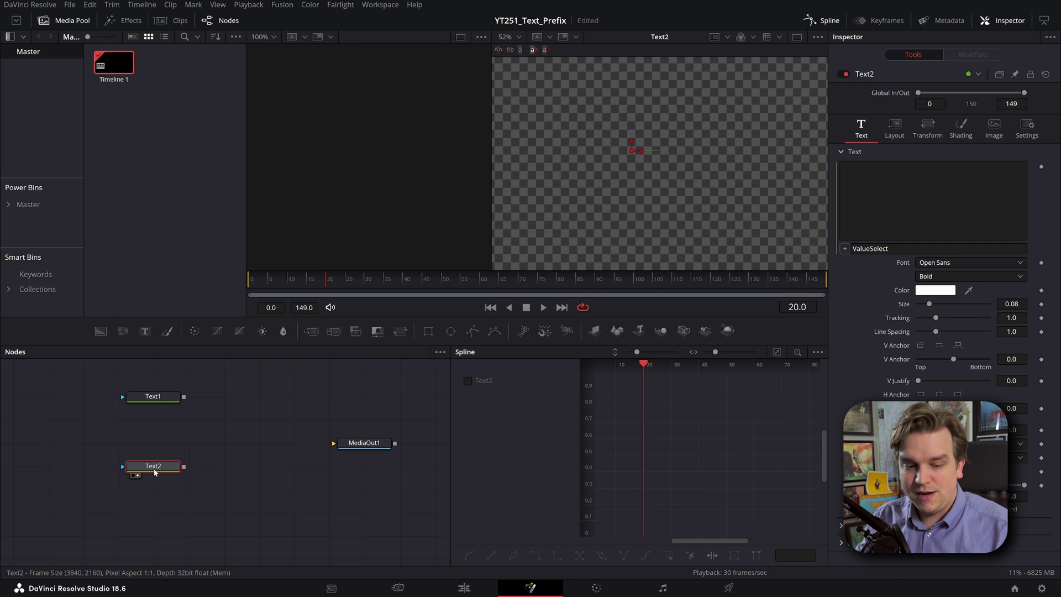
pyautogui.press('1')
pyautogui.press('1')
pyautogui.click(863, 221)
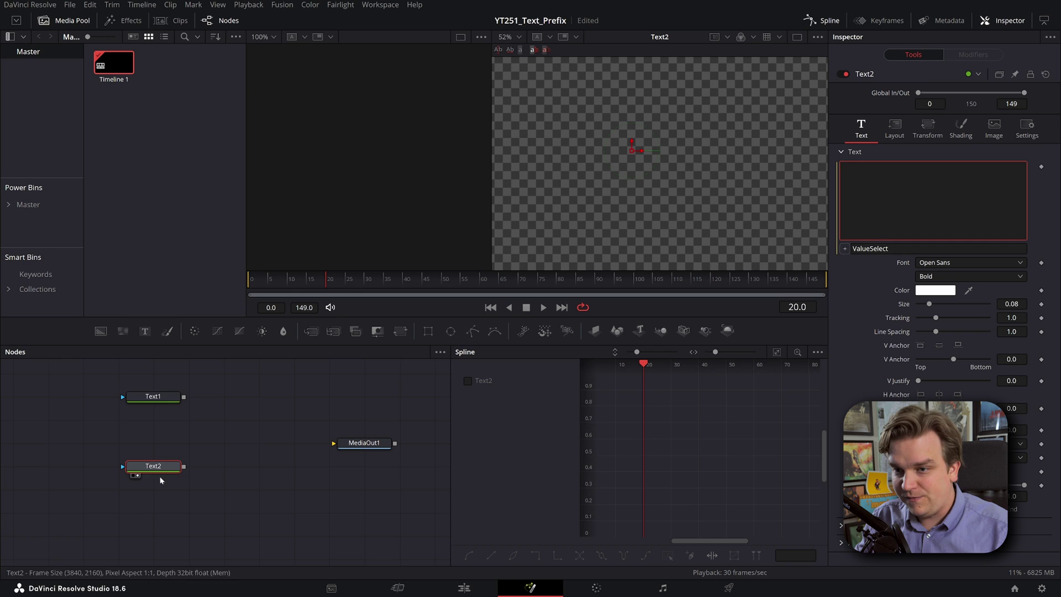
# Raise Text1's ValueSelect slider so it shows 41, then reselect Text2.
pyautogui.click(160, 401)
pyautogui.moveTo(942, 154); pyautogui.dragTo(950, 161)
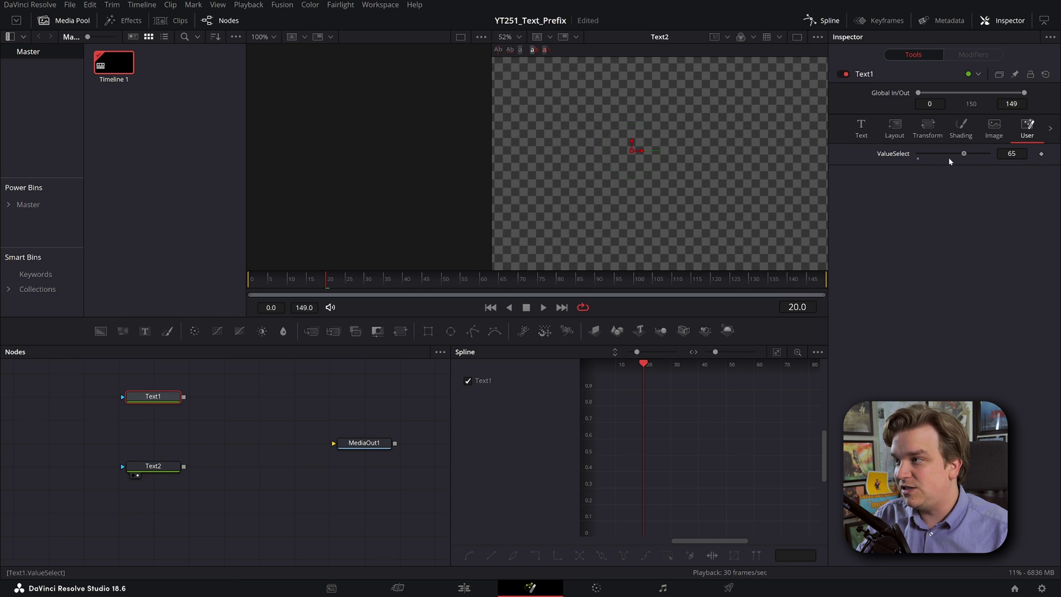
pyautogui.click(861, 128)
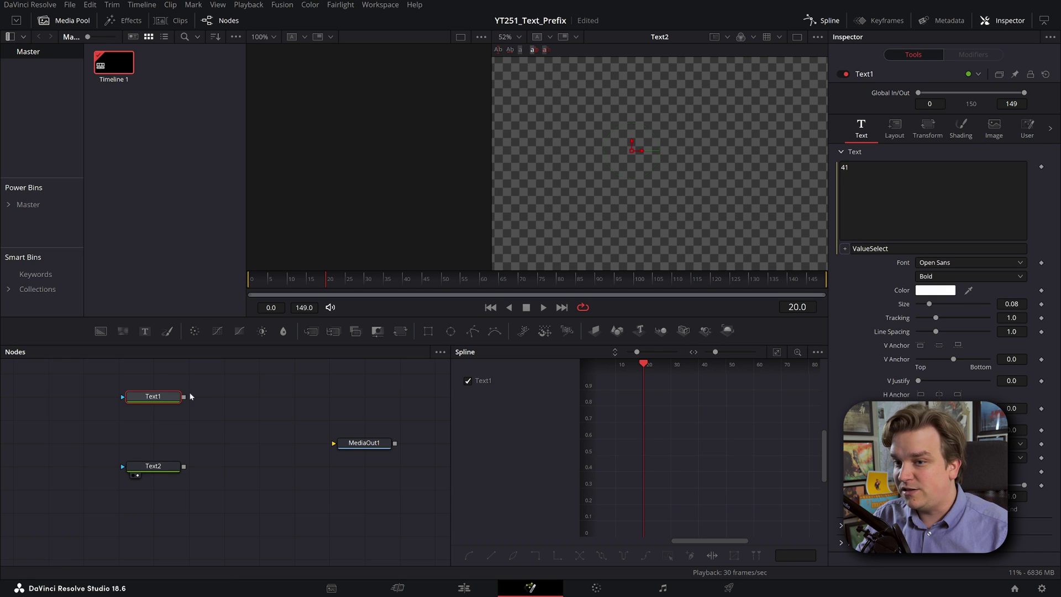
pyautogui.click(153, 466)
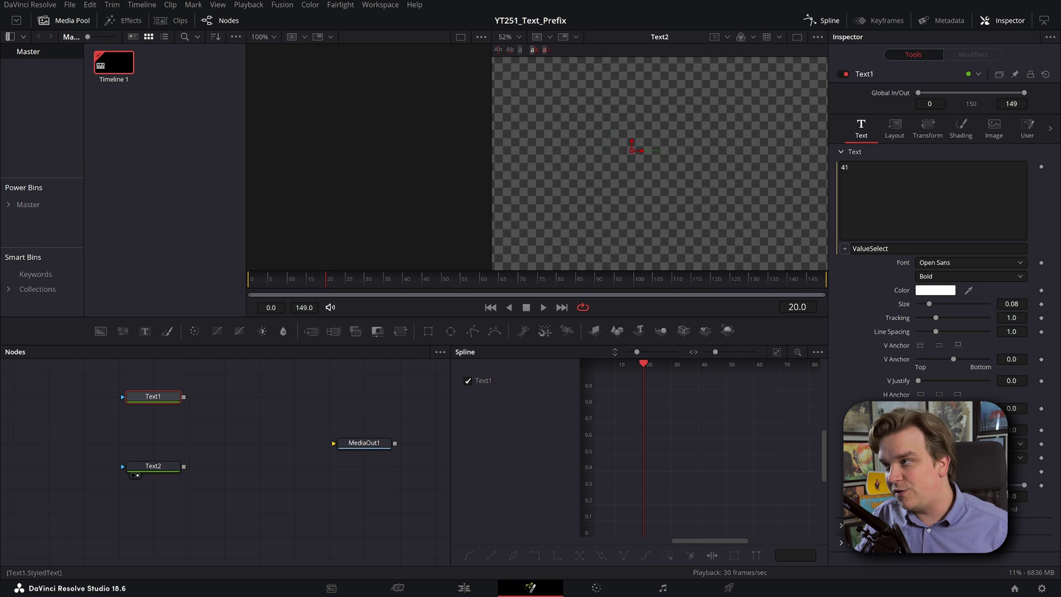
pyautogui.click(173, 468)
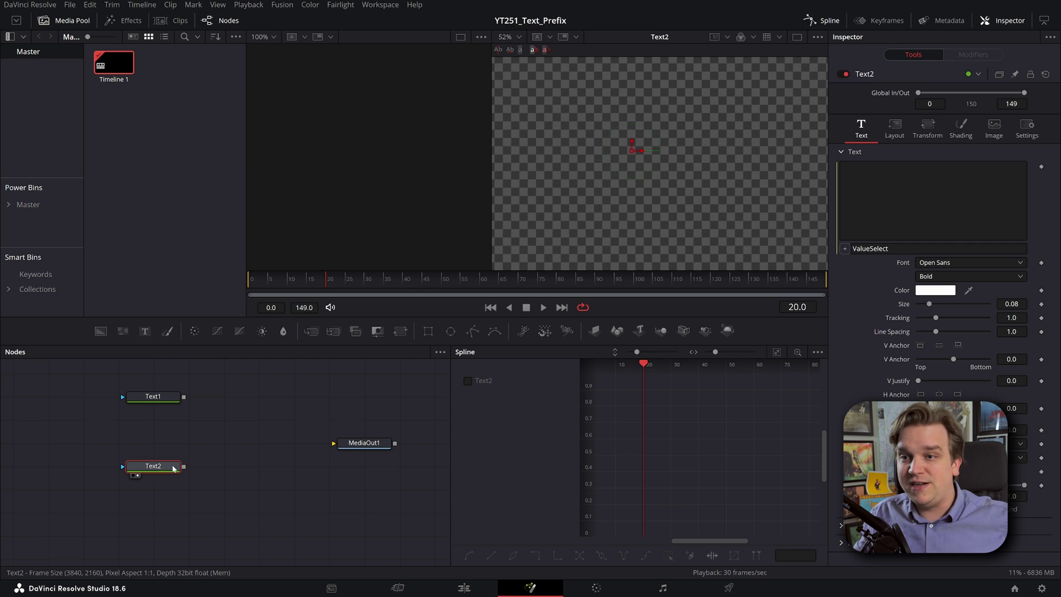
# Prefix Text2's expression with 'Text1.' so it reads Text1.ValueSelect and shows 41.
pyautogui.click(853, 248)
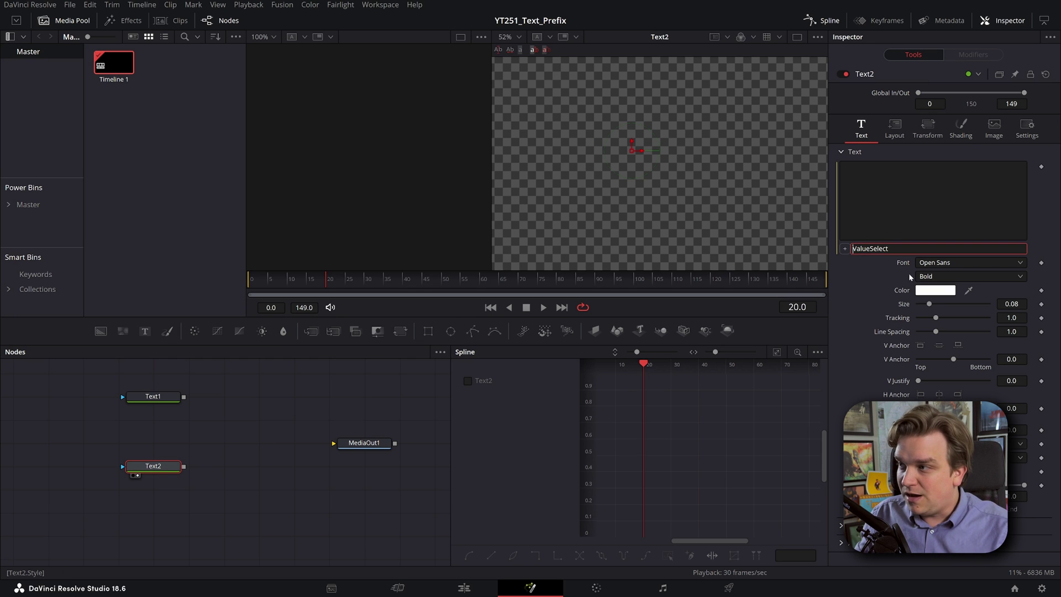
pyautogui.write('Text1.')
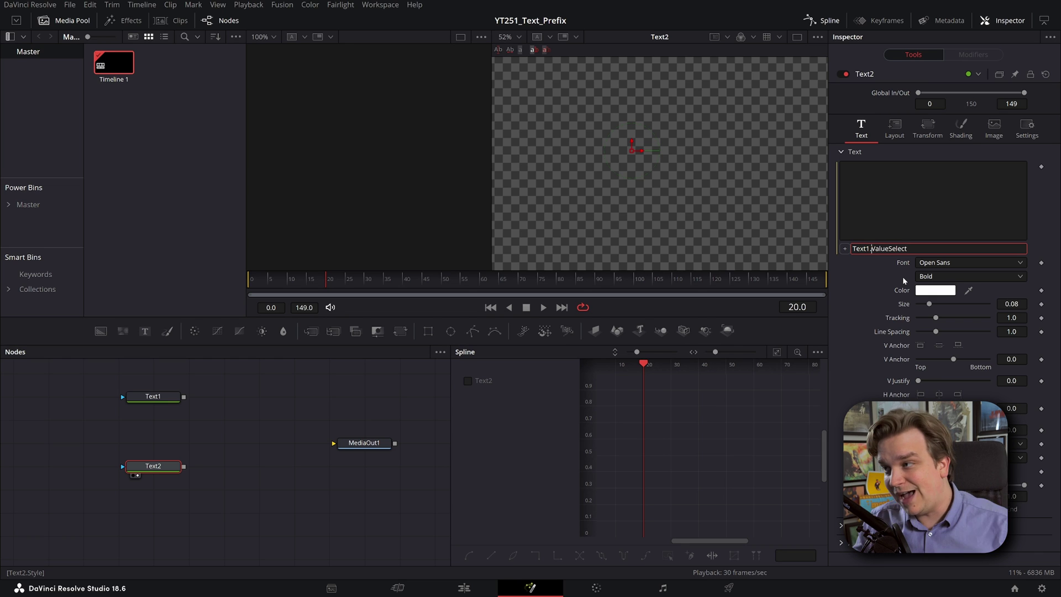
pyautogui.write('1')
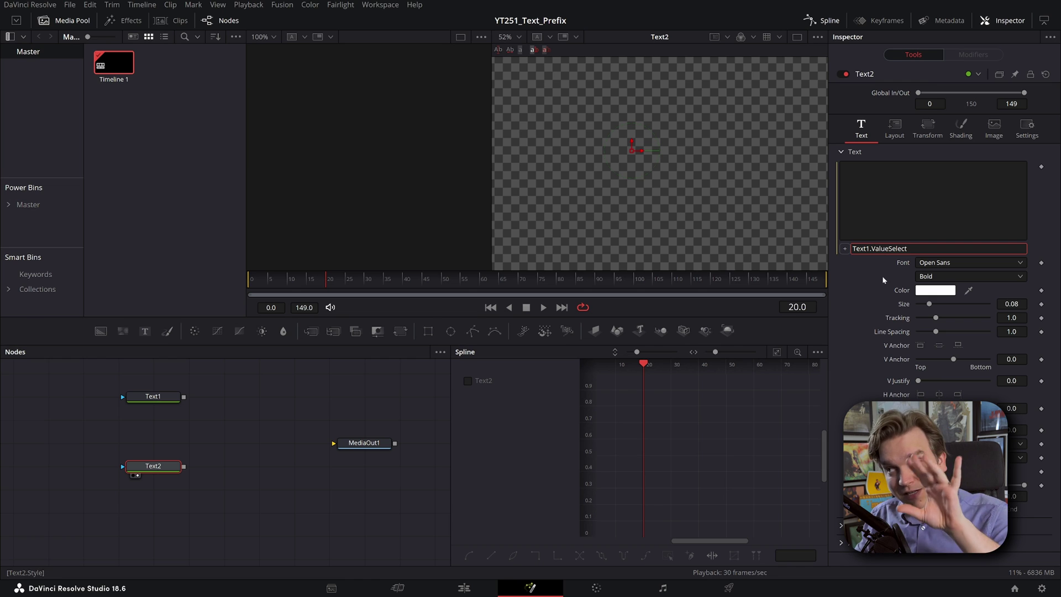
pyautogui.press('Return')
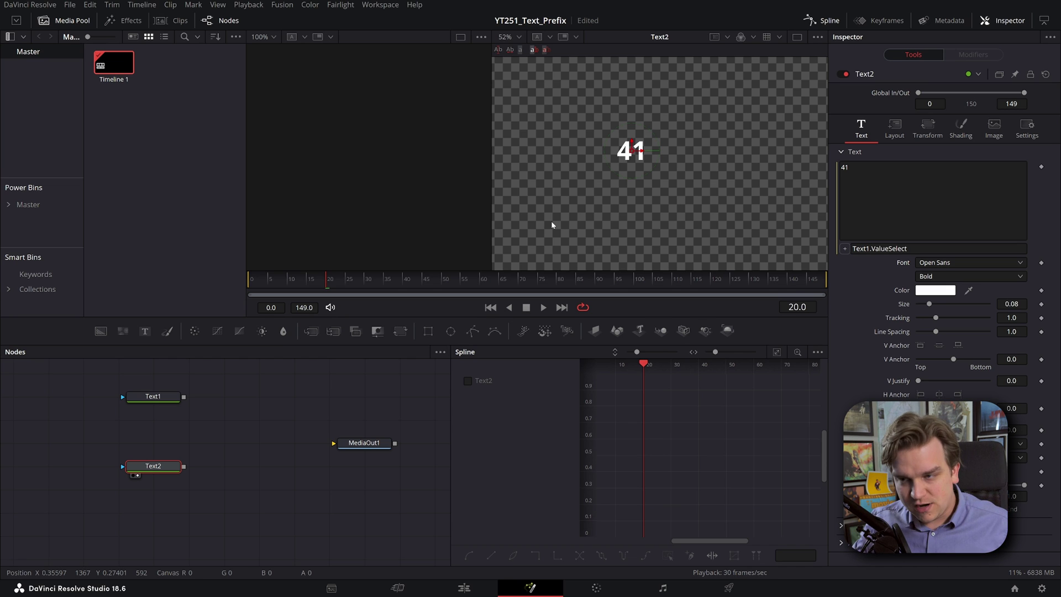
# Add a Background node, set its Alpha to 0, then delete it.
pyautogui.hotkey('shift', 'space')
pyautogui.write('back')
pyautogui.press('Return')
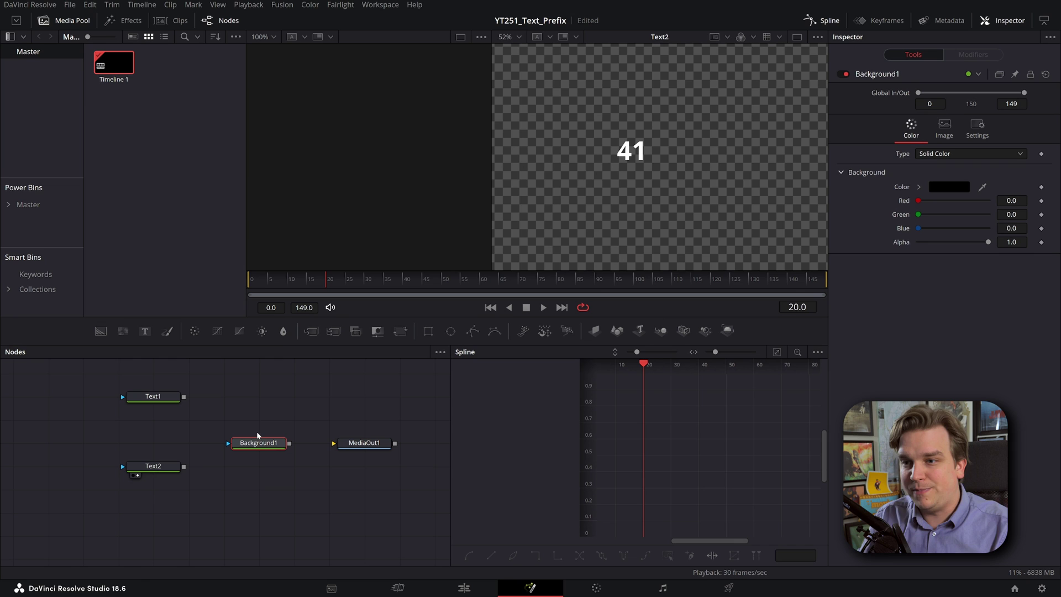
pyautogui.press('2')
pyautogui.moveTo(988, 242); pyautogui.dragTo(545, 246)
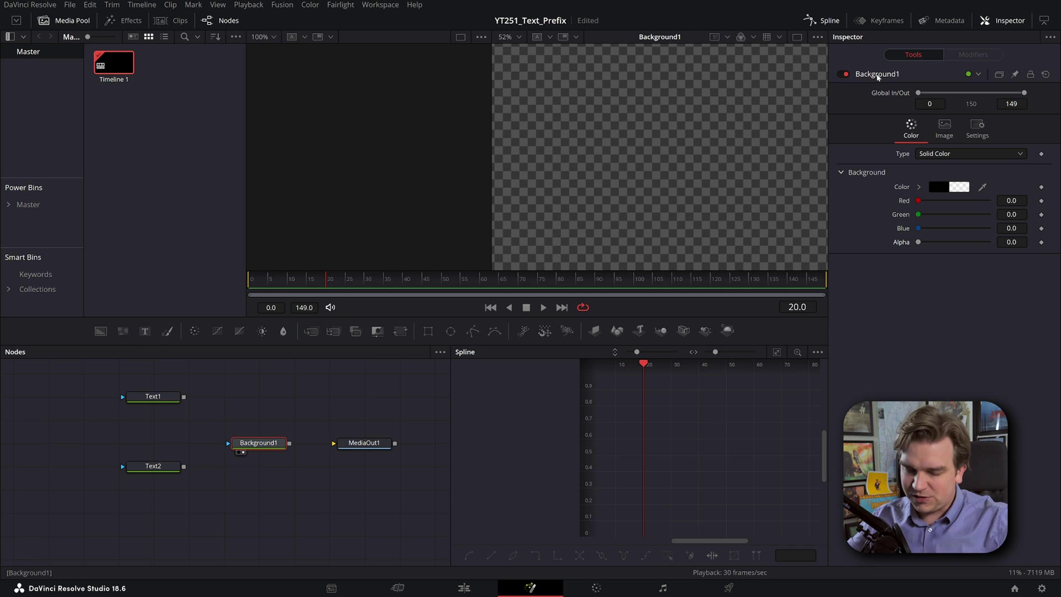
pyautogui.press('Delete')
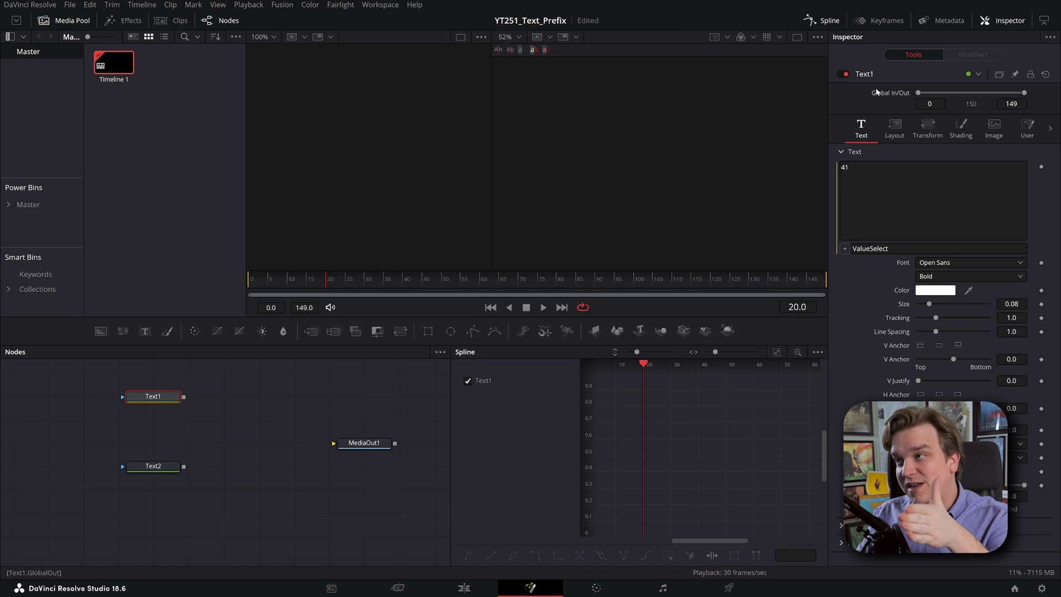
# Box-select the Text2 node and delete it.
pyautogui.click(153, 466)
pyautogui.moveTo(244, 447); pyautogui.dragTo(106, 551)
pyautogui.press('Delete')
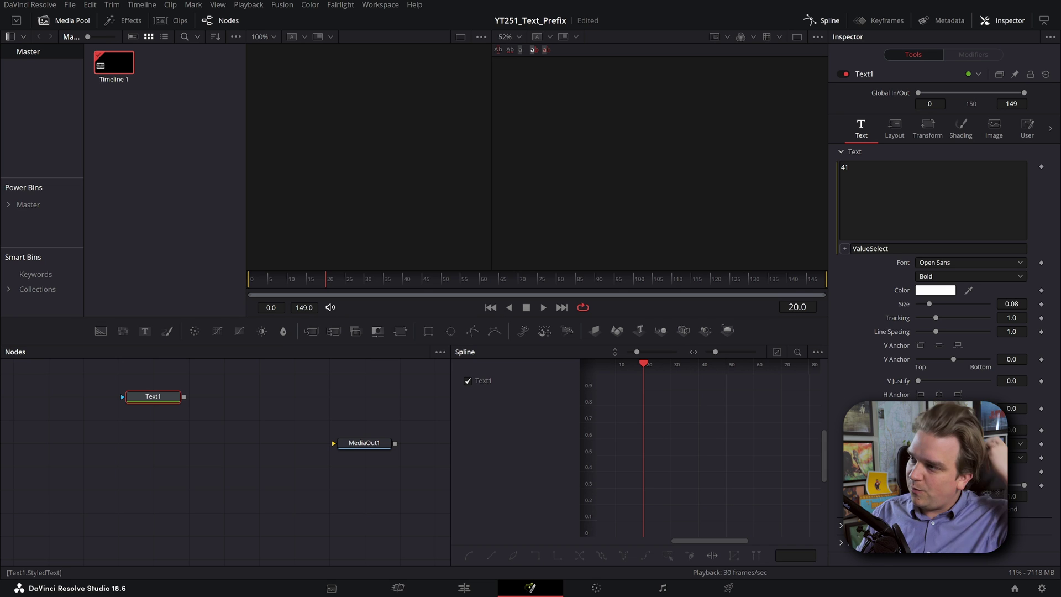
# Prefix Text1's ValueSelect expression with "$".. to add a dollar sign.
pyautogui.click(853, 248)
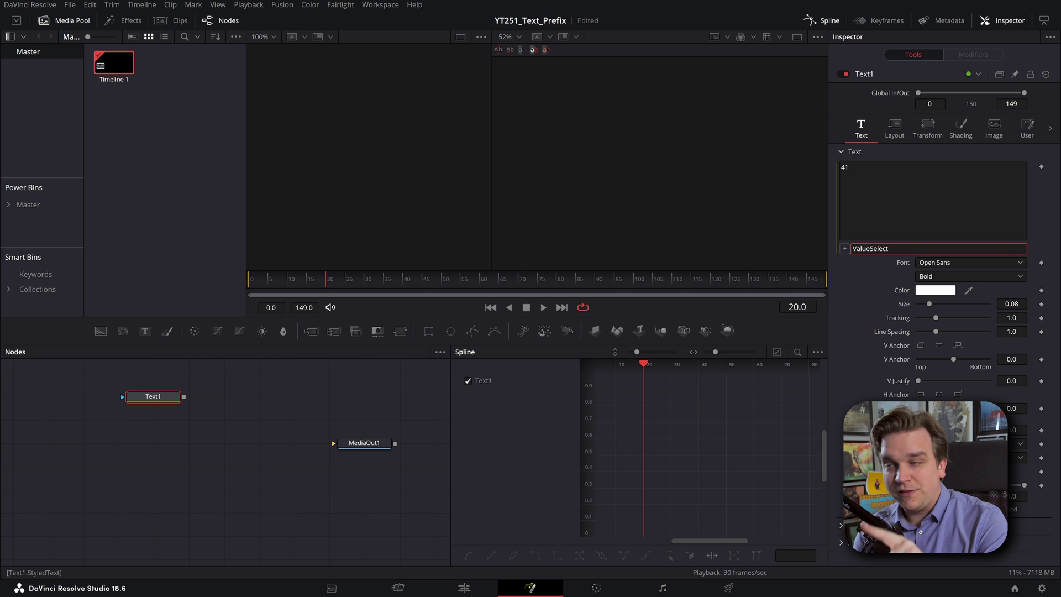
pyautogui.click(166, 397)
pyautogui.press('2')
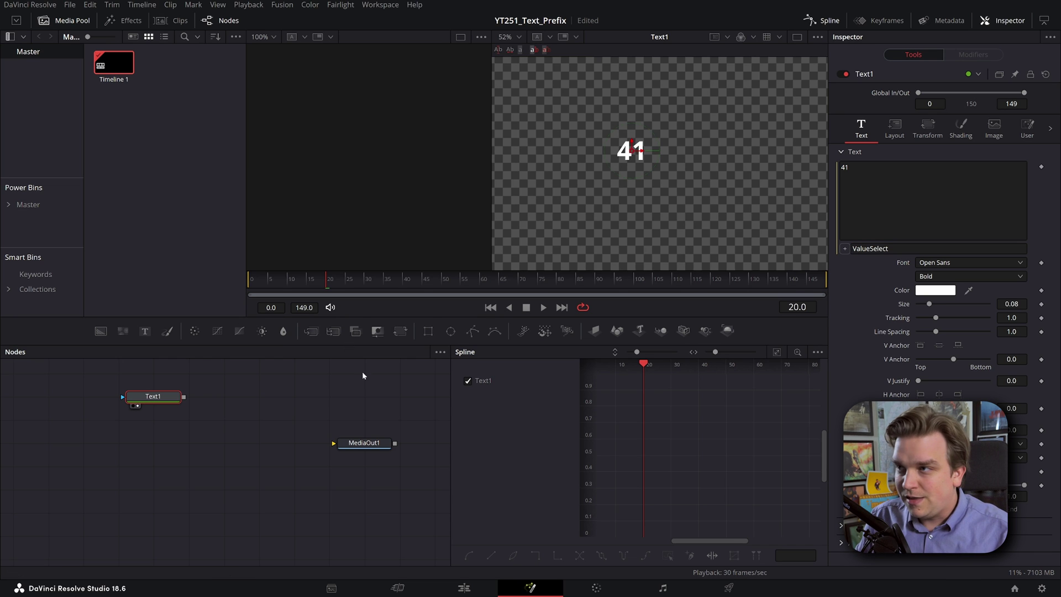
pyautogui.click(853, 248)
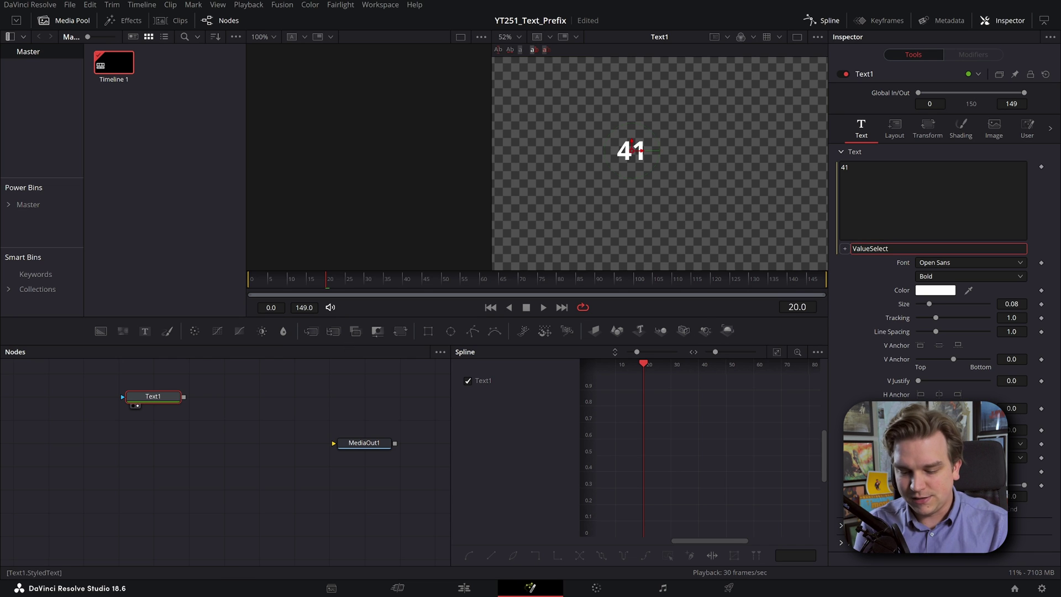
pyautogui.write('"')
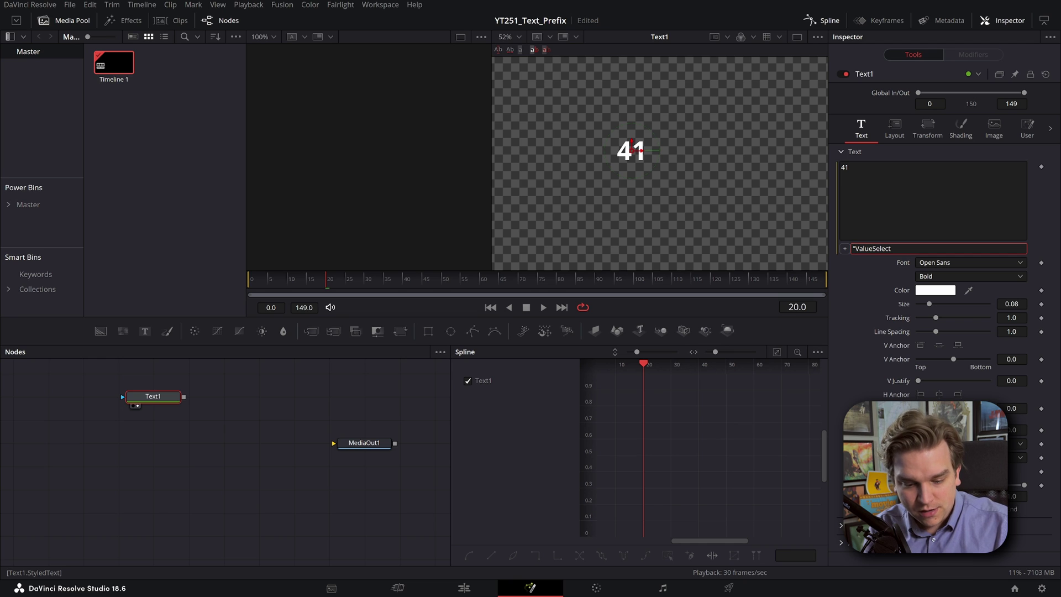
pyautogui.write('$"')
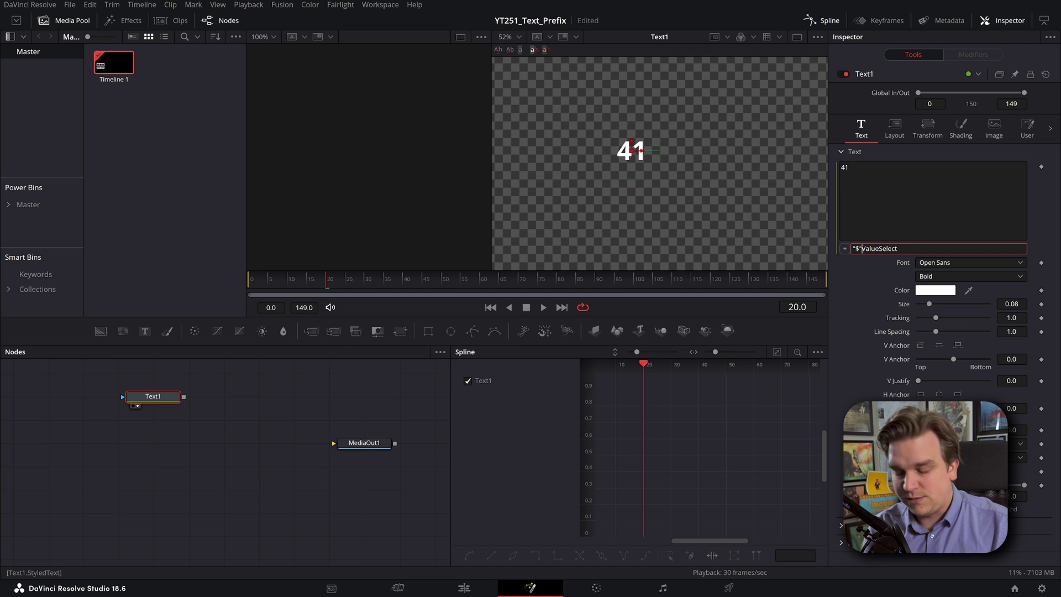
pyautogui.write('..')
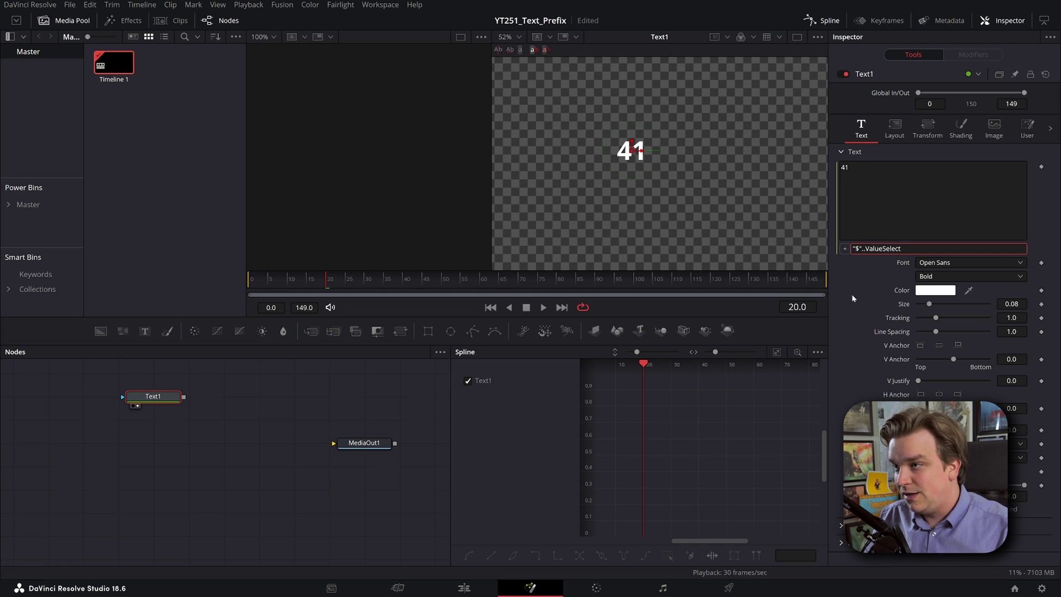
pyautogui.press('Return')
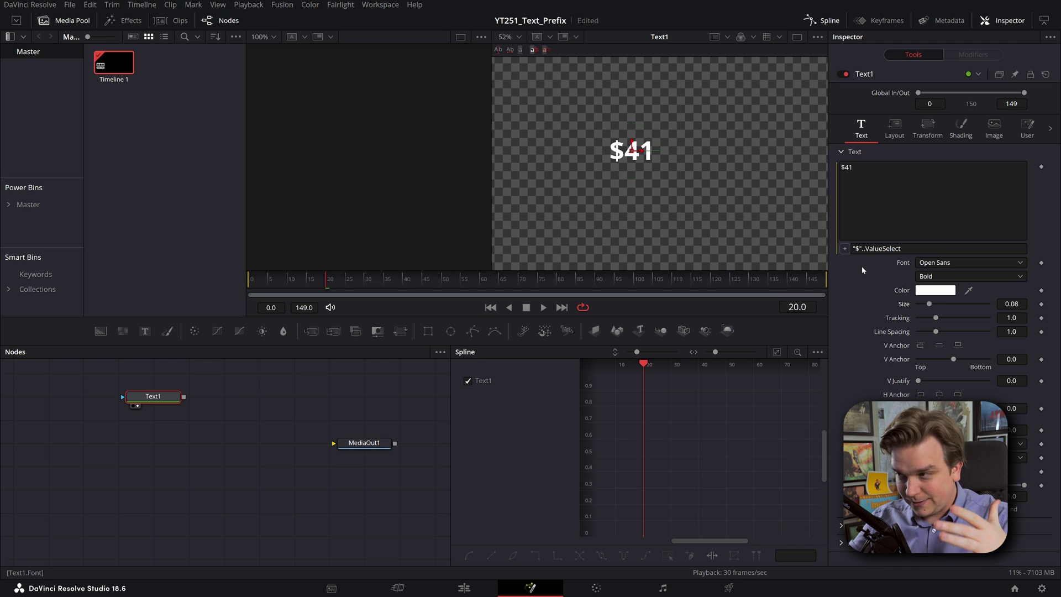
# Set ValueSelect to 50 so the viewer shows $50, and save the project.
pyautogui.click(1027, 127)
pyautogui.moveTo(947, 153); pyautogui.dragTo(952, 154)
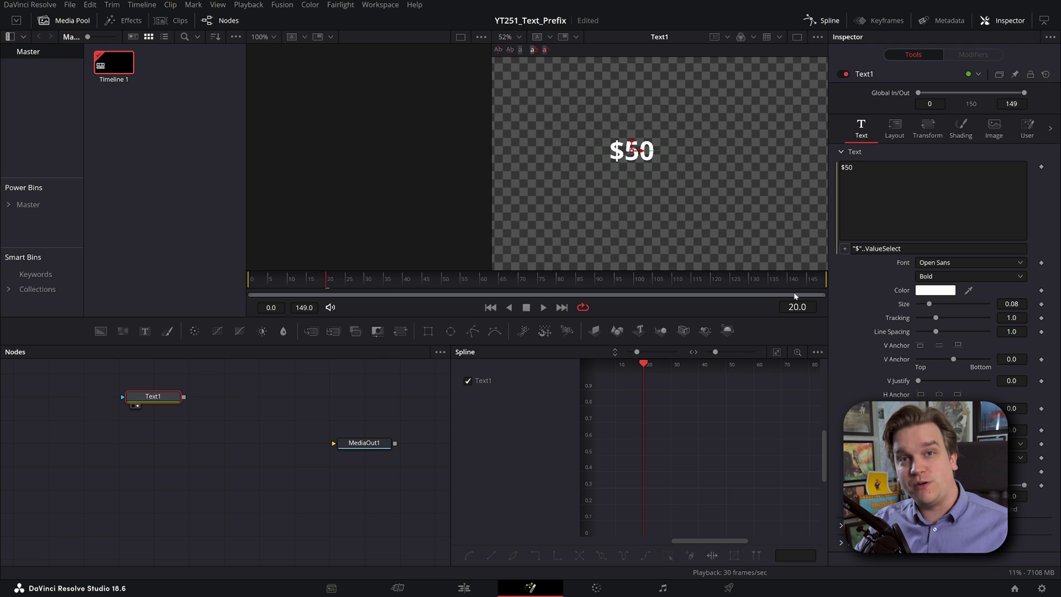
pyautogui.hotkey('ctrl', 's')
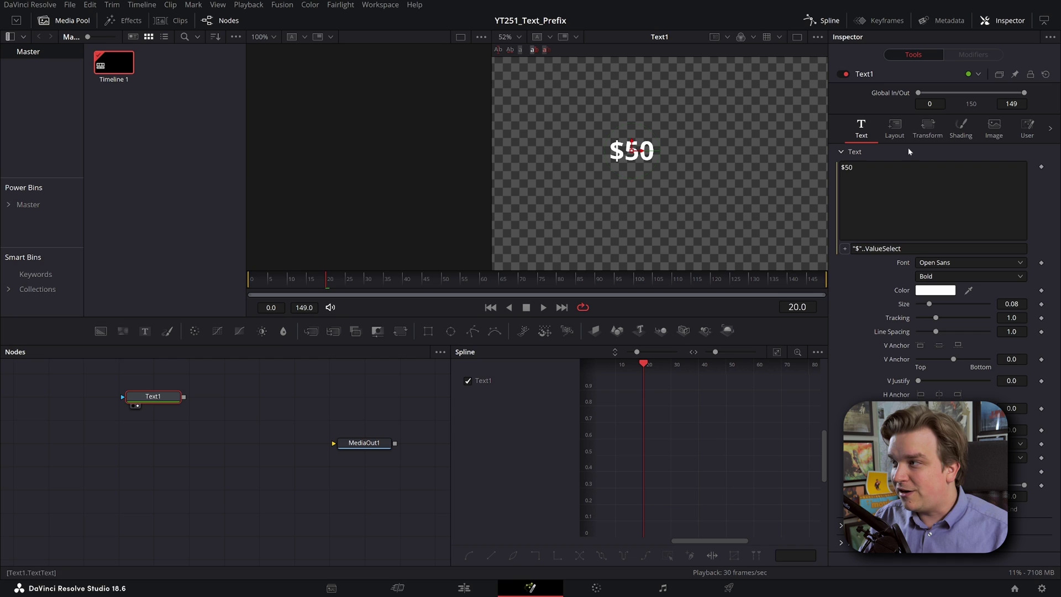
# Add a single-line TextEditControl text field named TextEdit to Text1's User page.
pyautogui.rightClick(869, 78)
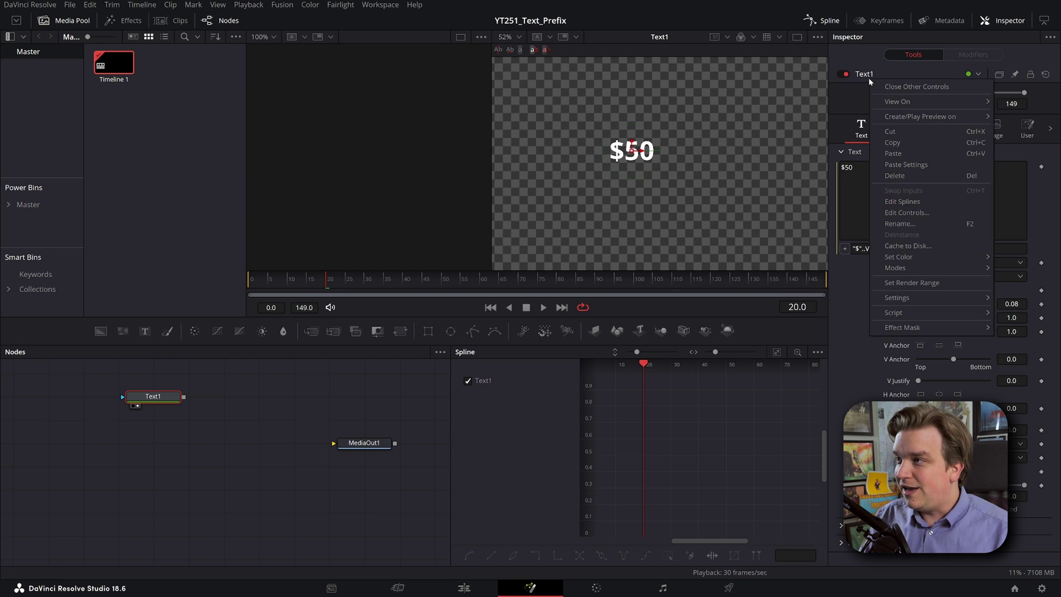
pyautogui.click(903, 213)
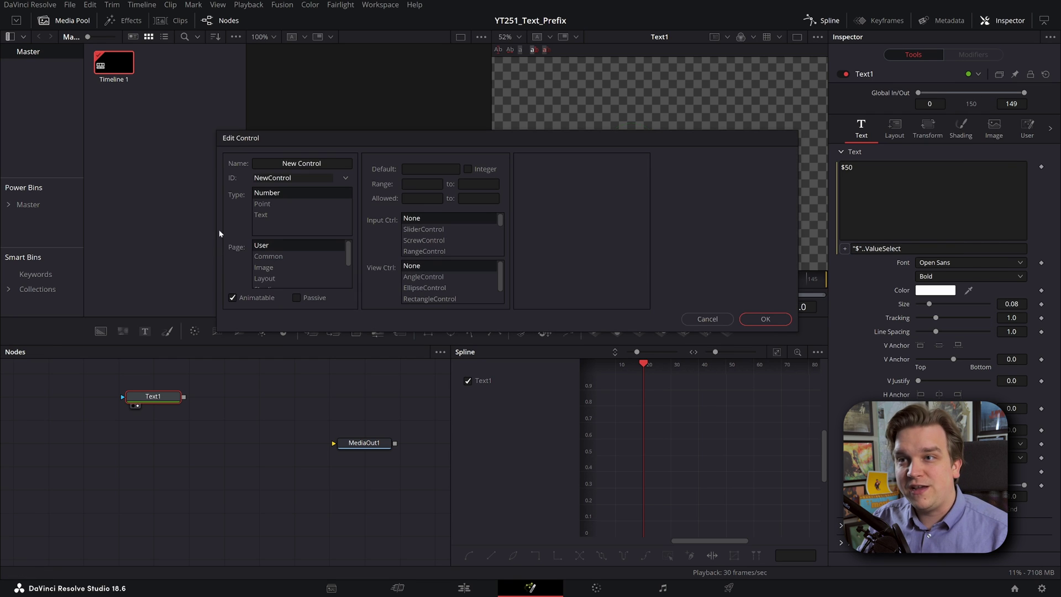
pyautogui.click(271, 216)
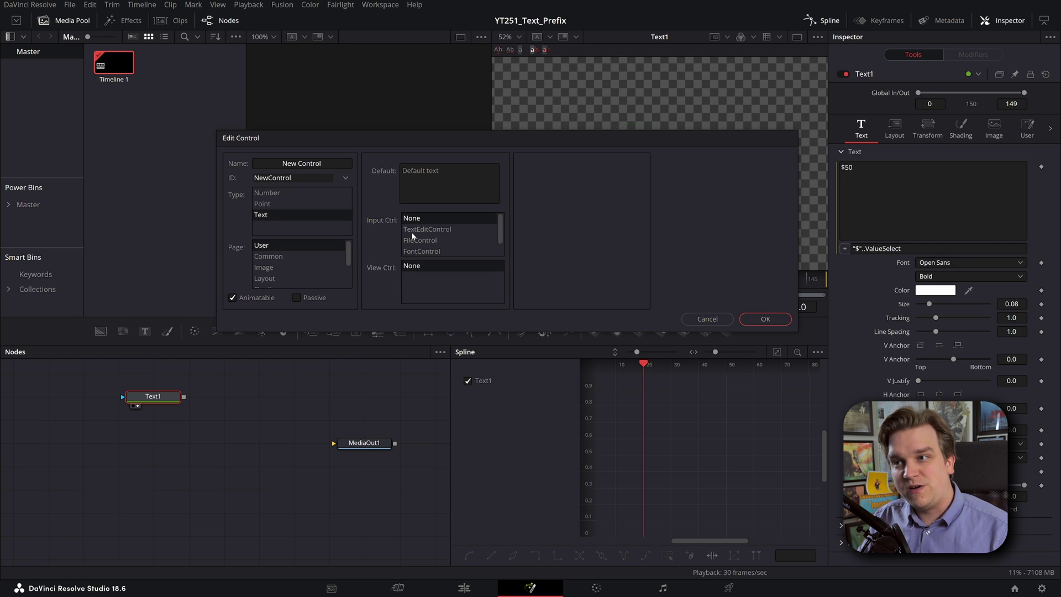
pyautogui.click(423, 230)
pyautogui.click(592, 164)
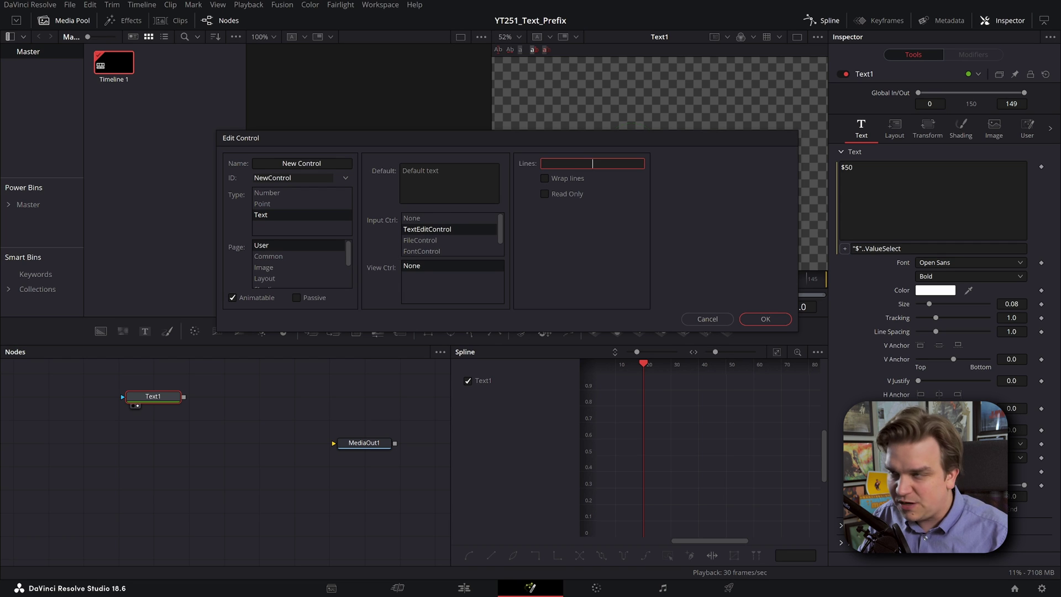
pyautogui.click(324, 164)
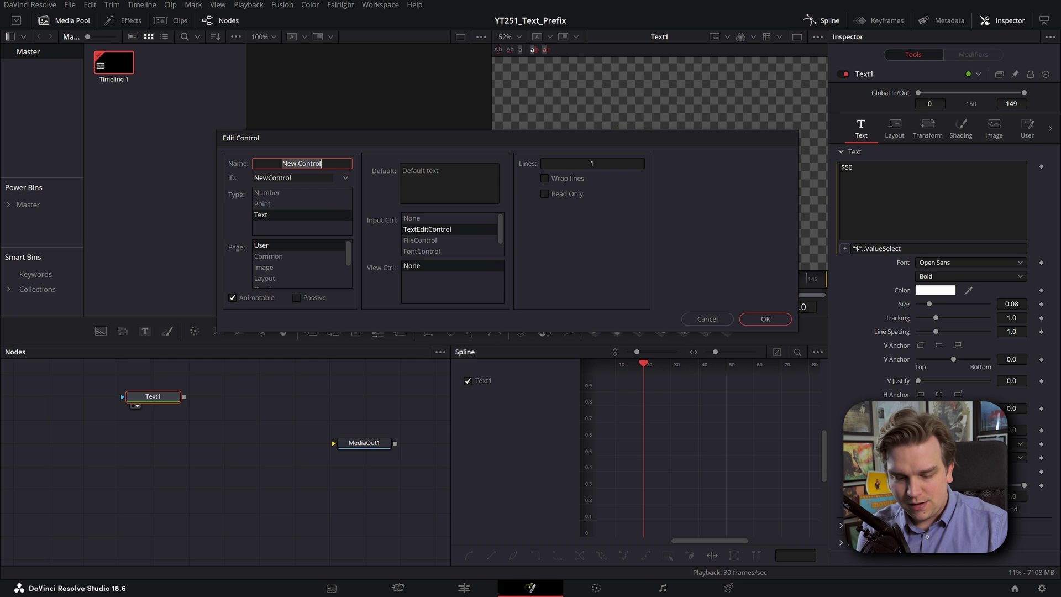
pyautogui.write('TextEdit')
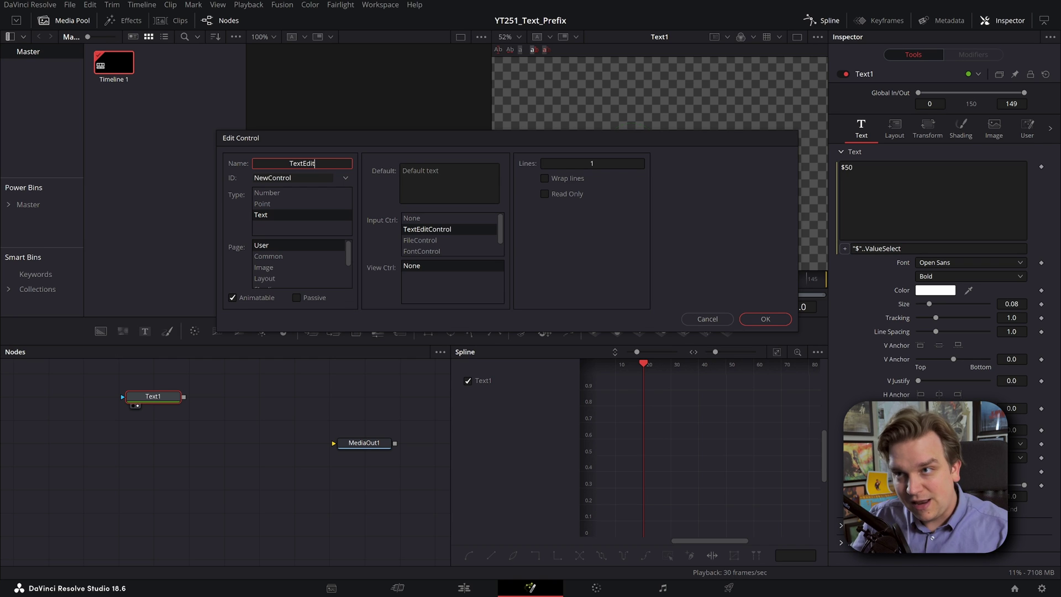
pyautogui.click(765, 319)
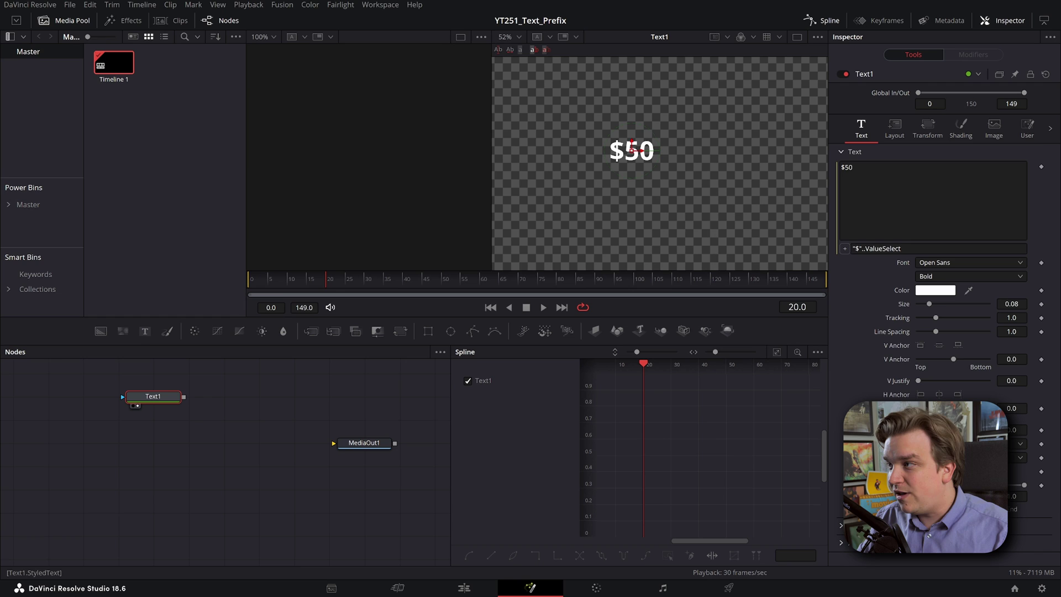
pyautogui.click(1027, 128)
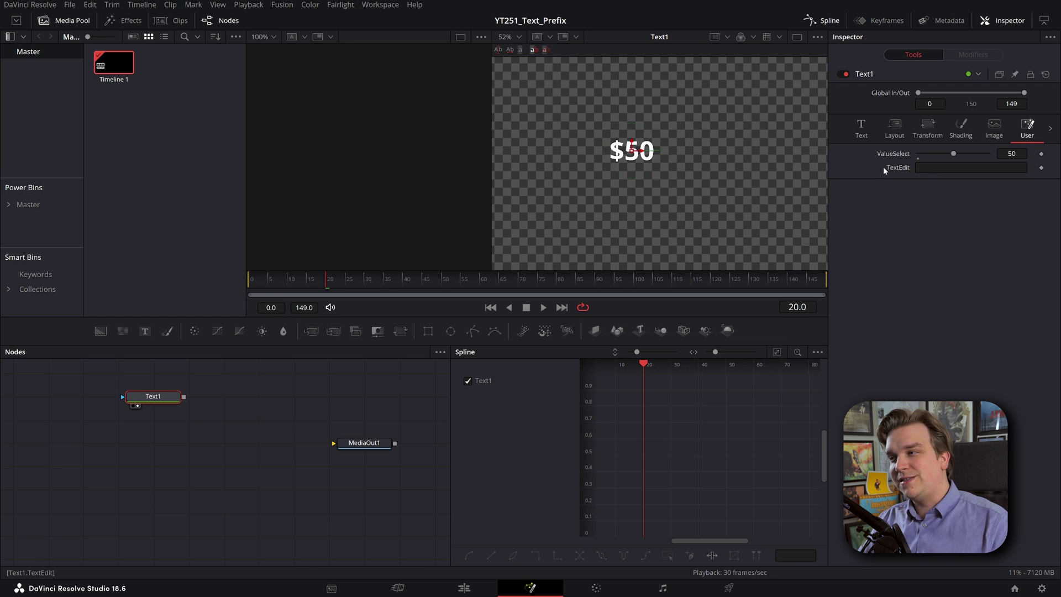
pyautogui.click(955, 168)
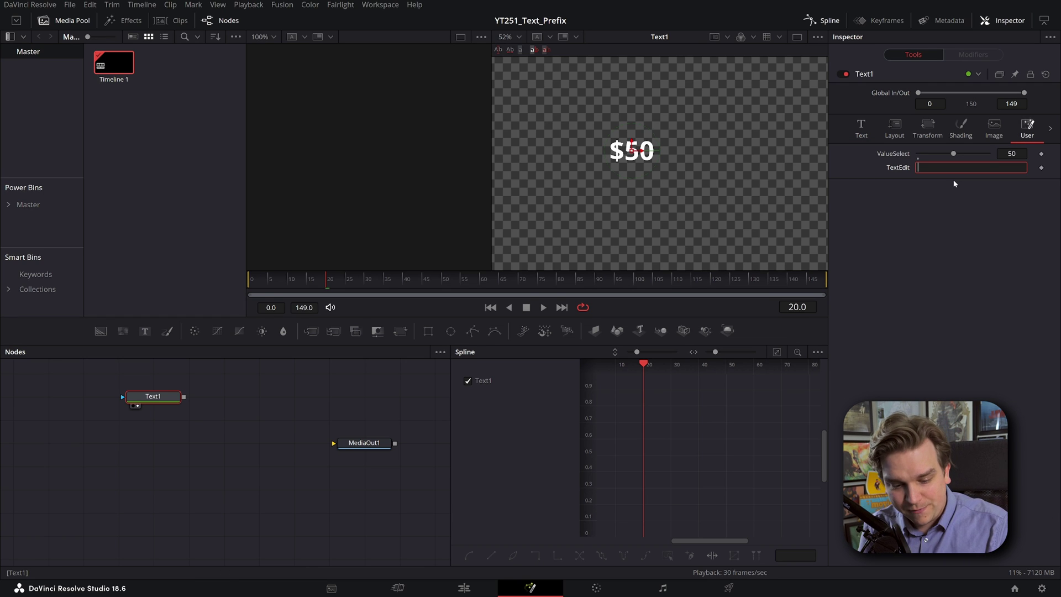
# Enter $ in TextEdit and change the text expression to TextEdit.Value..ValueSelect.
pyautogui.write('$')
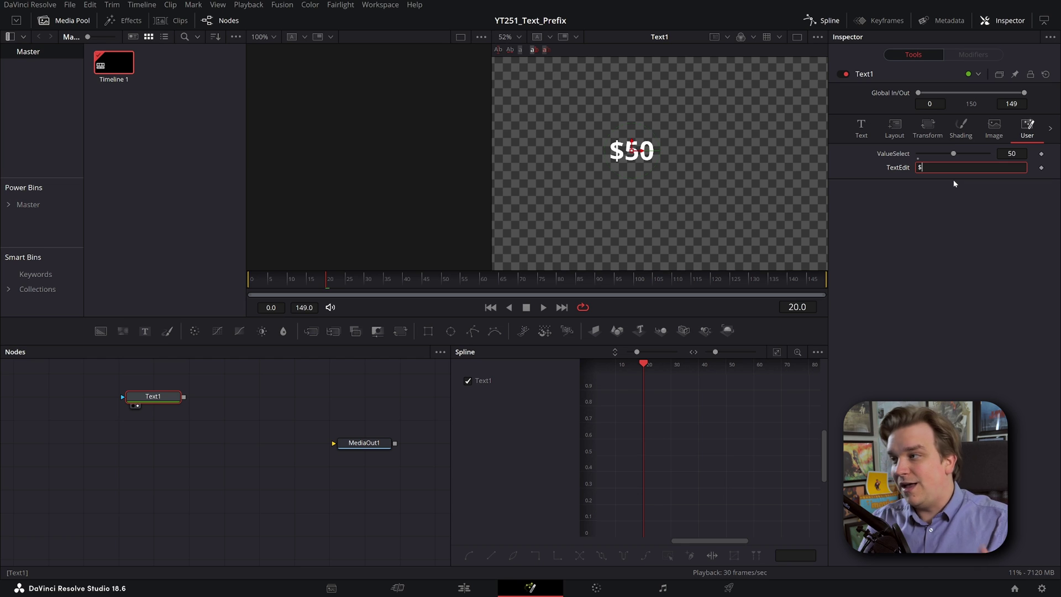
pyautogui.click(861, 128)
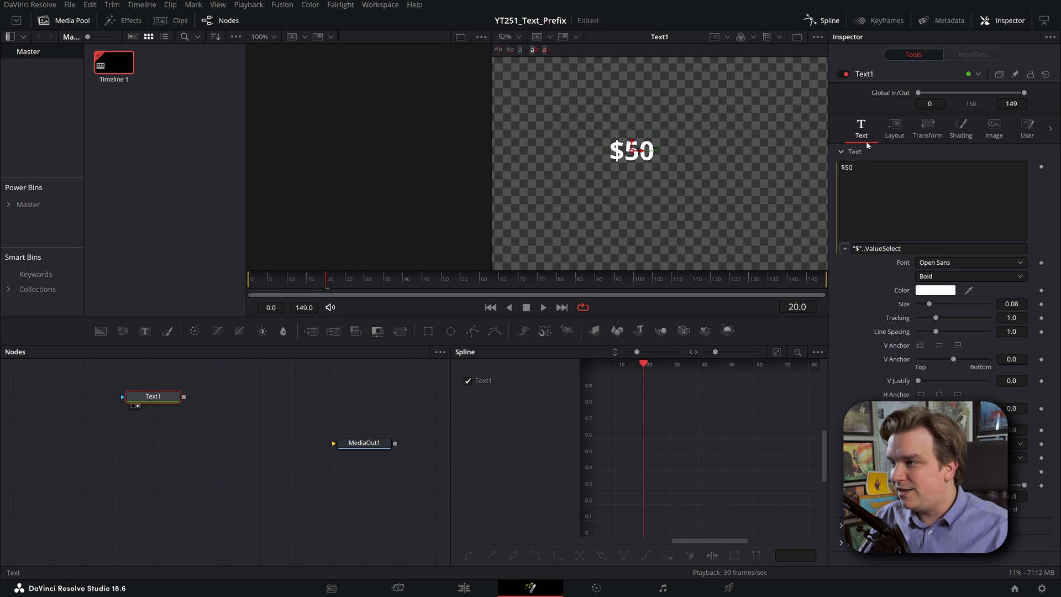
pyautogui.click(884, 249)
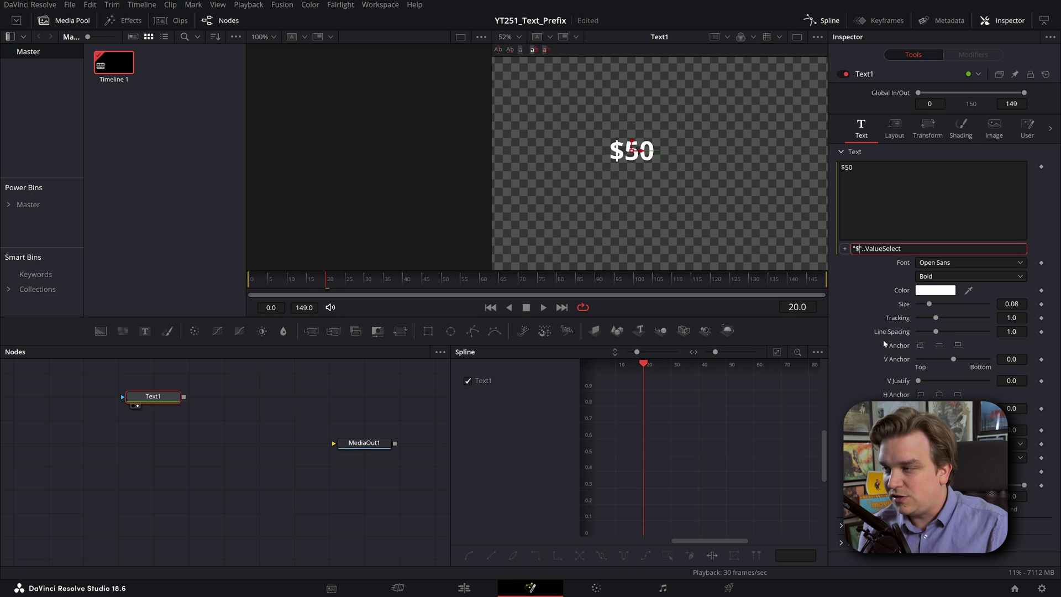
pyautogui.press('BackSpace')
pyautogui.press('BackSpace')
pyautogui.press('BackSpace')
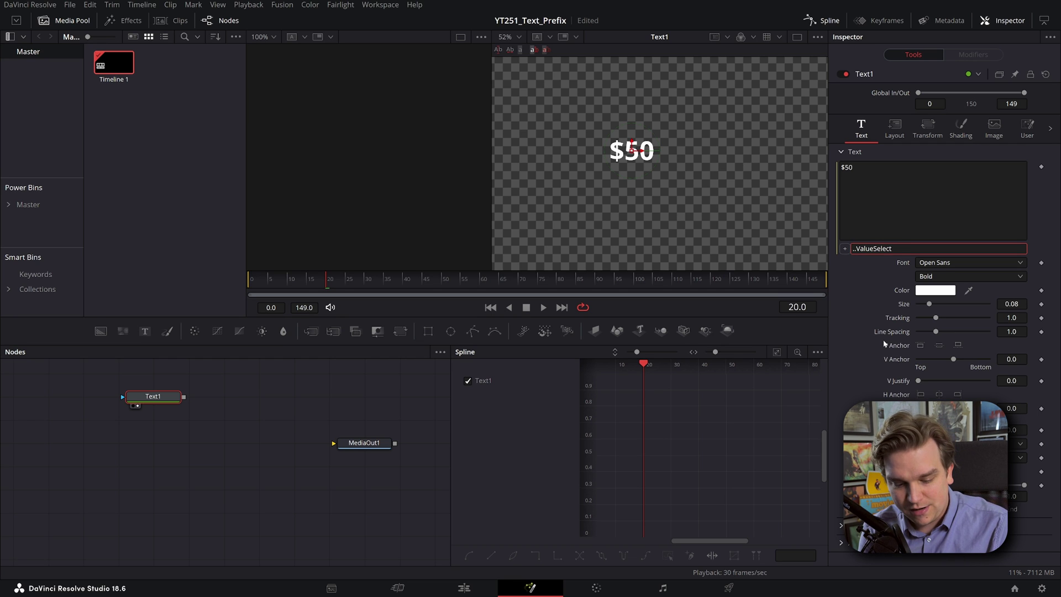
pyautogui.write('TextEdit')
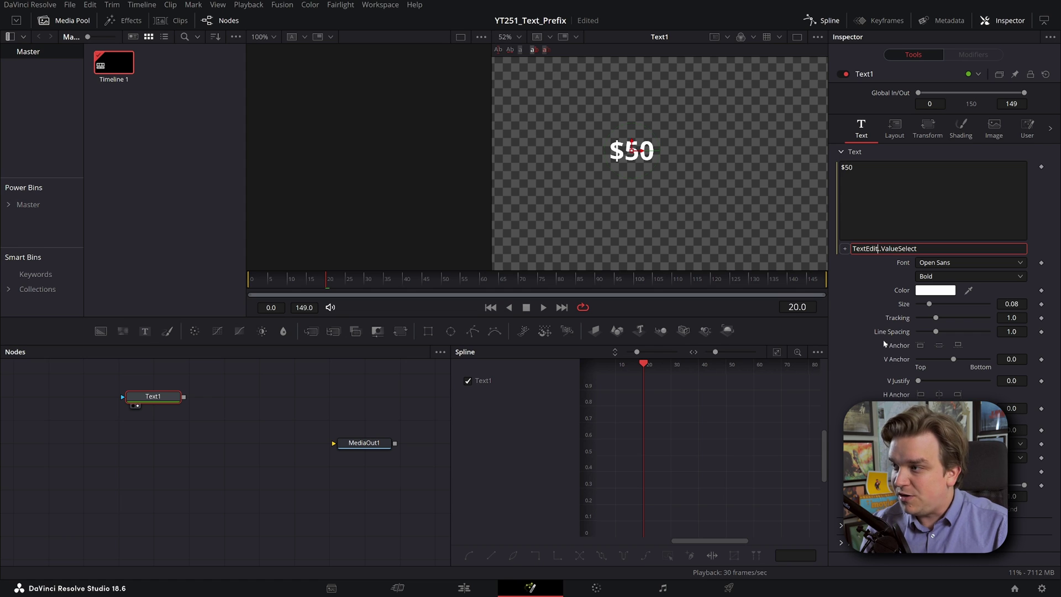
pyautogui.write('.Value.')
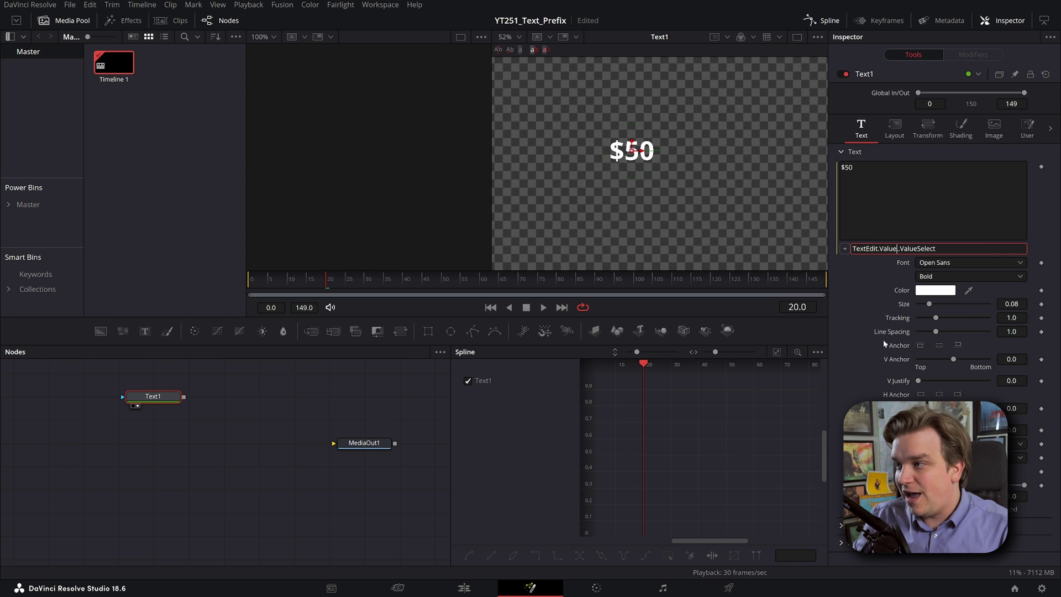
pyautogui.press('Return')
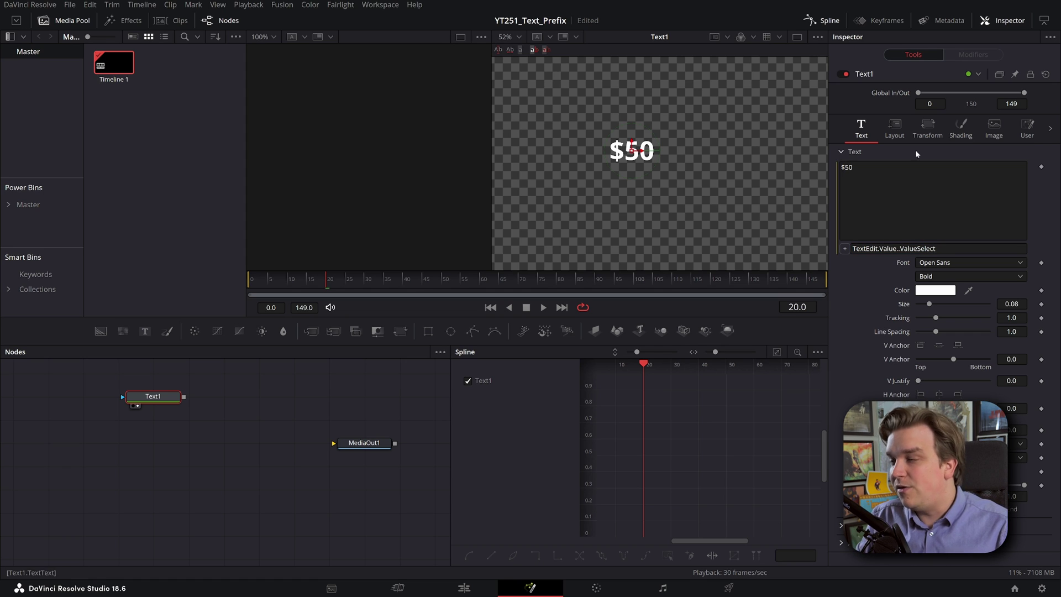
# Empty the TextEdit field, briefly trying ^, so the viewer shows 50 alone.
pyautogui.click(1027, 128)
pyautogui.click(937, 168)
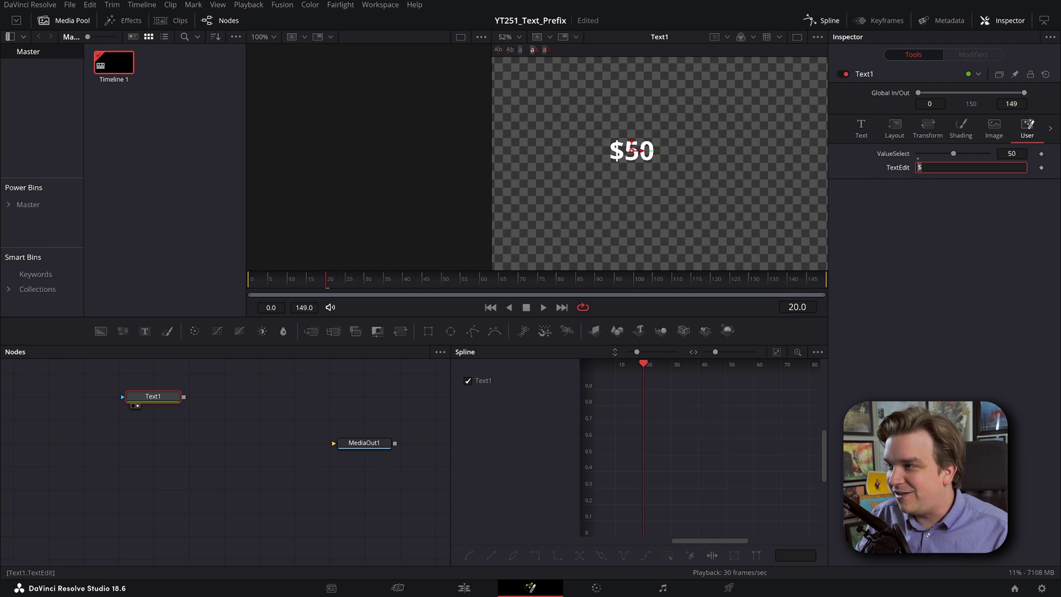
pyautogui.write('^')
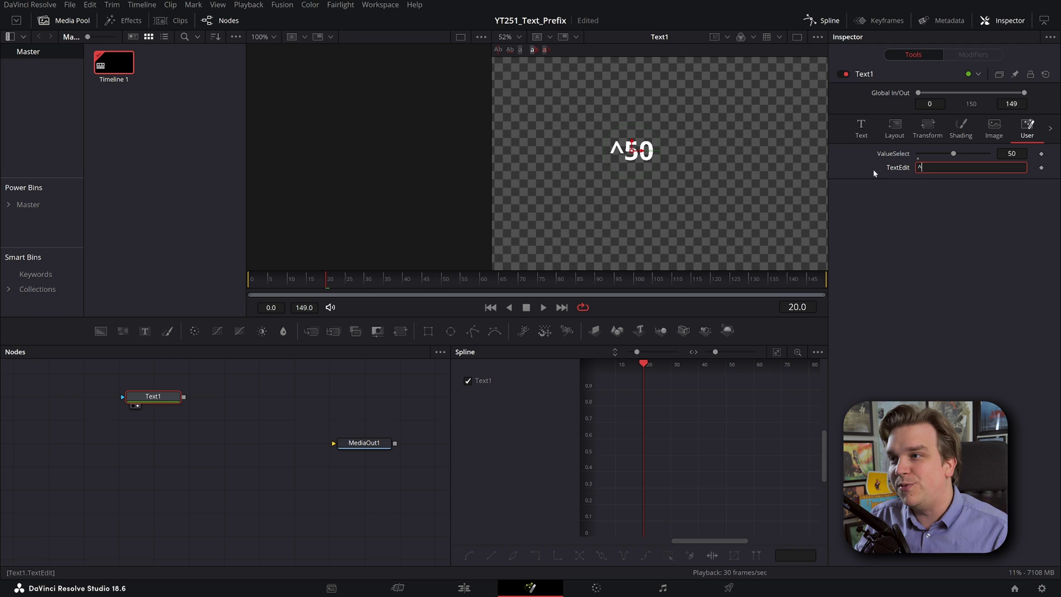
pyautogui.moveTo(924, 168); pyautogui.dragTo(886, 167)
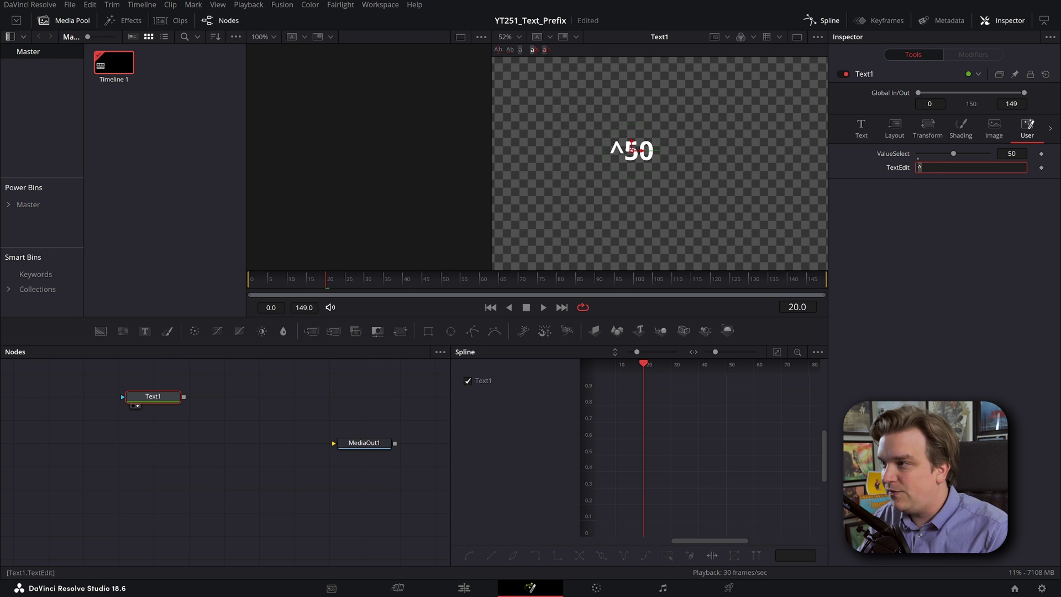
pyautogui.press('BackSpace')
# Add a single-line TextEditControl text field named Suffix to Text1.
pyautogui.rightClick(861, 72)
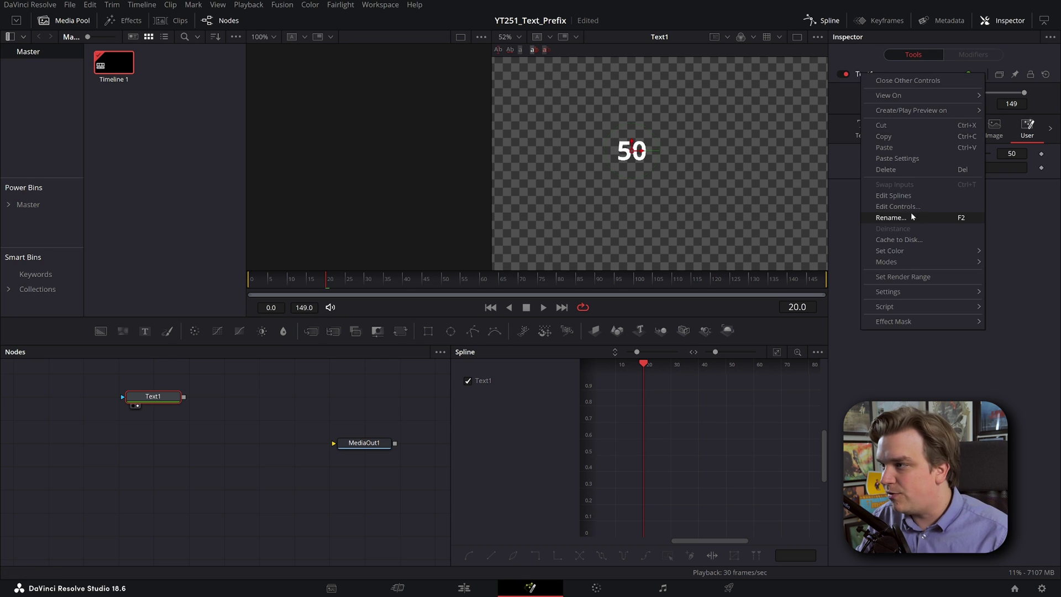
pyautogui.click(897, 205)
pyautogui.click(346, 178)
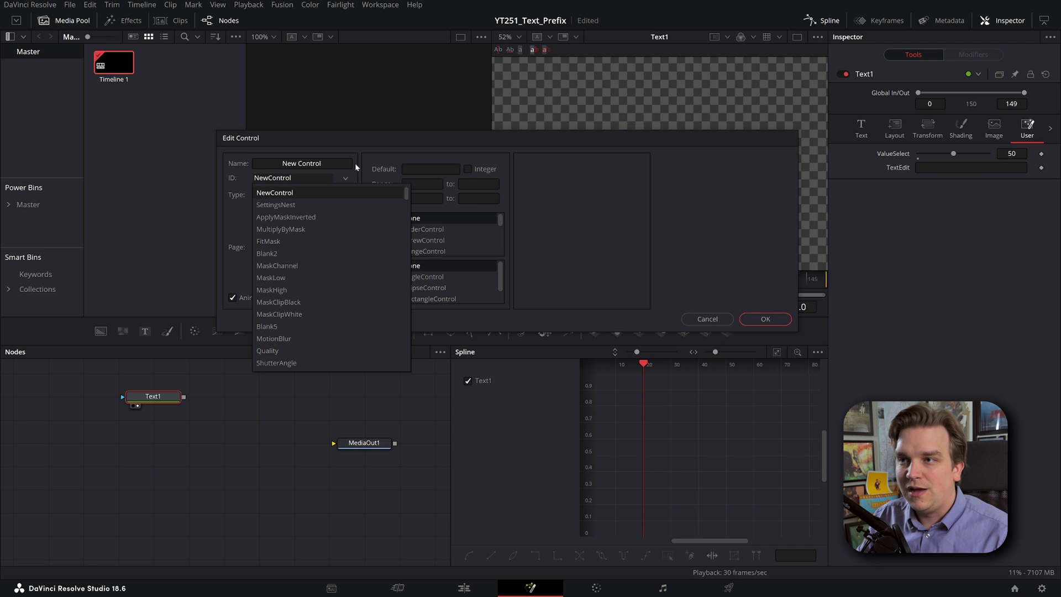
pyautogui.click(260, 214)
pyautogui.moveTo(322, 163); pyautogui.dragTo(282, 163)
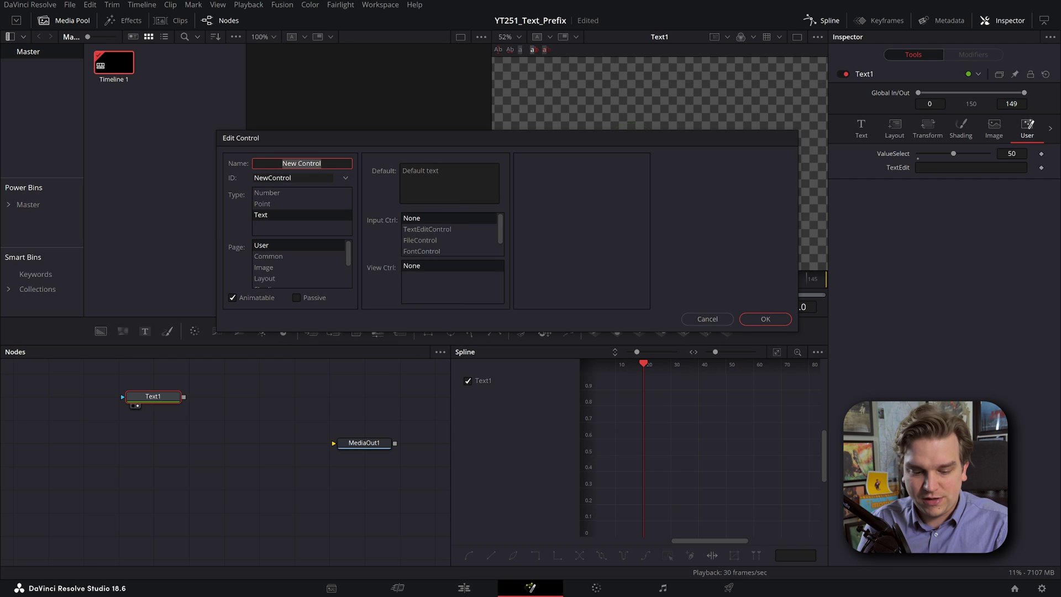
pyautogui.write('Suffix')
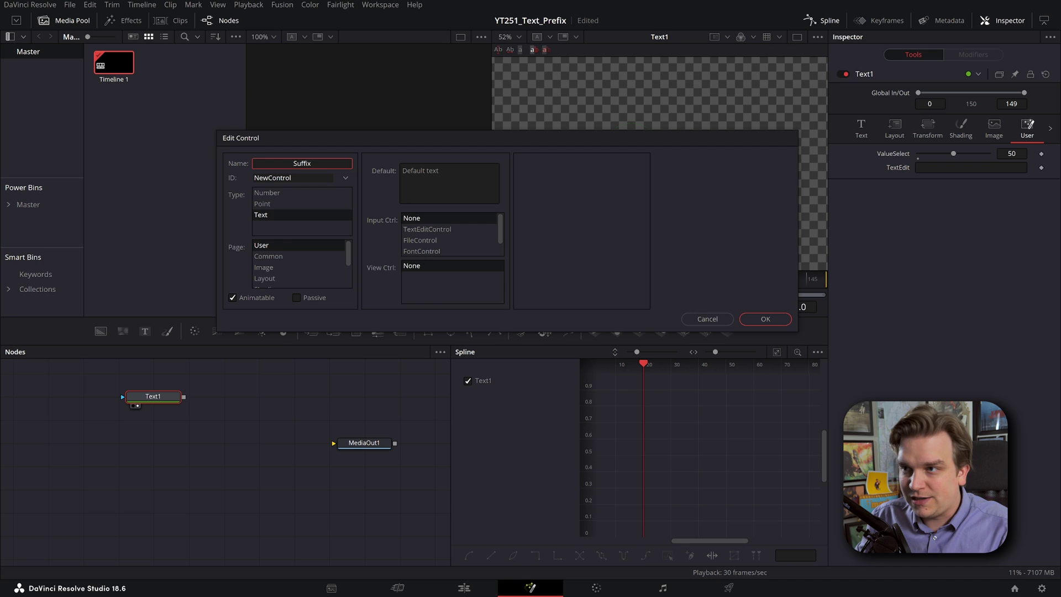
pyautogui.click(424, 231)
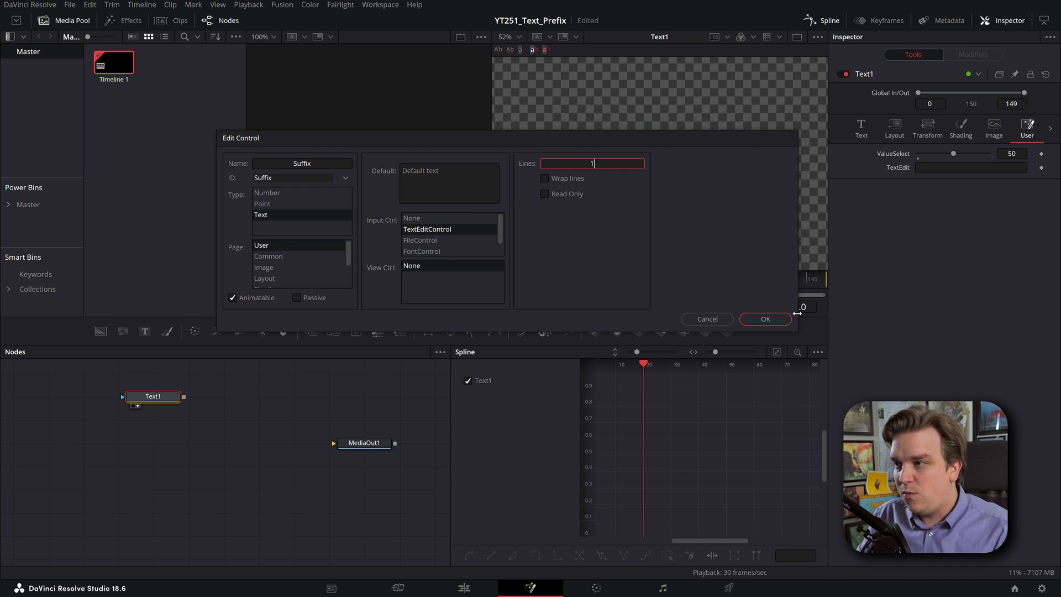
pyautogui.click(766, 319)
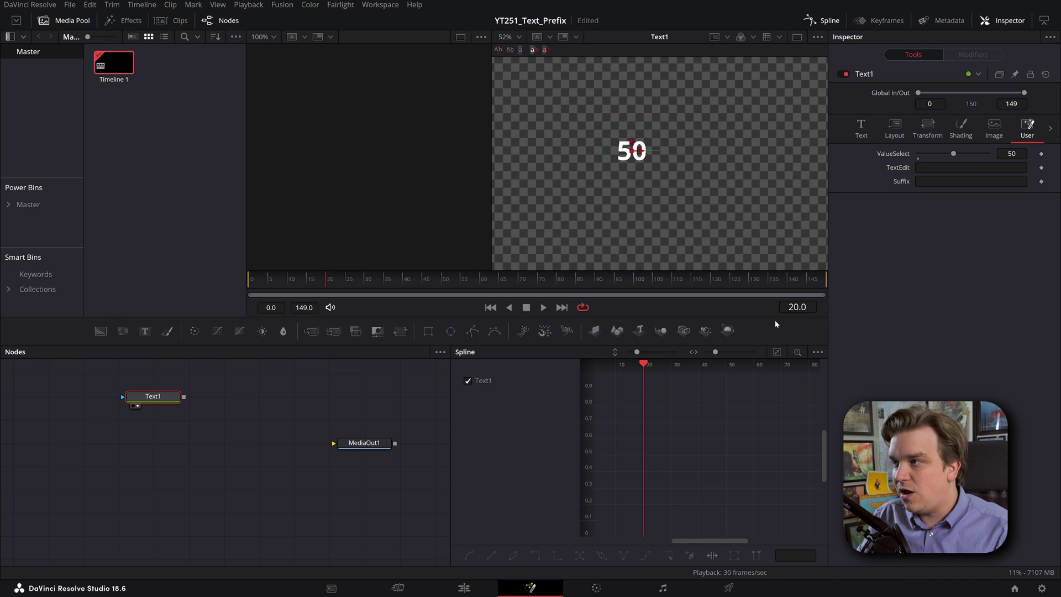
pyautogui.click(861, 127)
# Append .. Suffix.Value to the Text1 text expression.
pyautogui.click(936, 248)
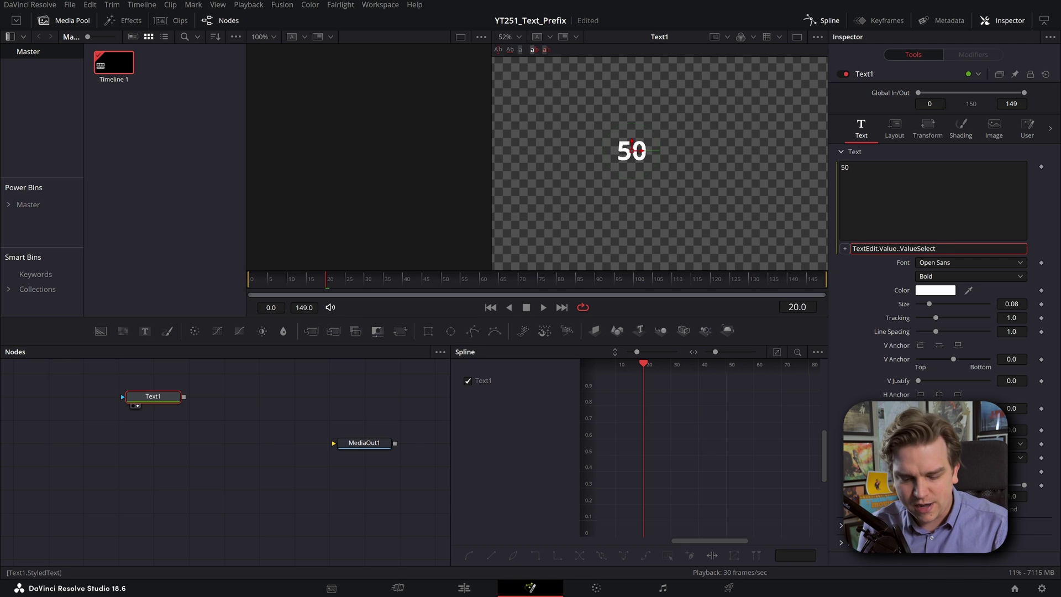
pyautogui.write('.. Suff')
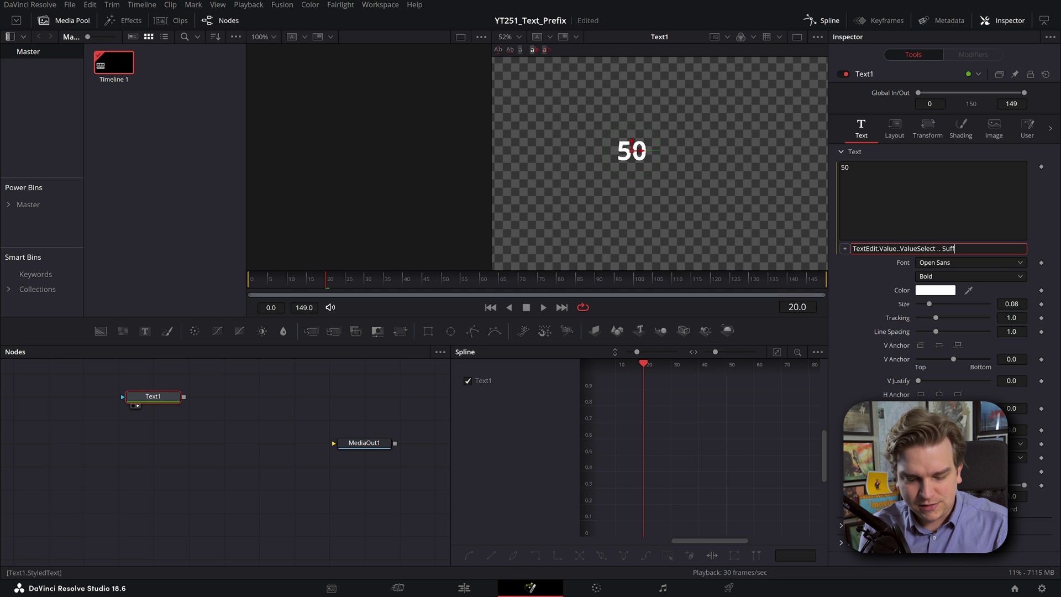
pyautogui.write('ix.Value')
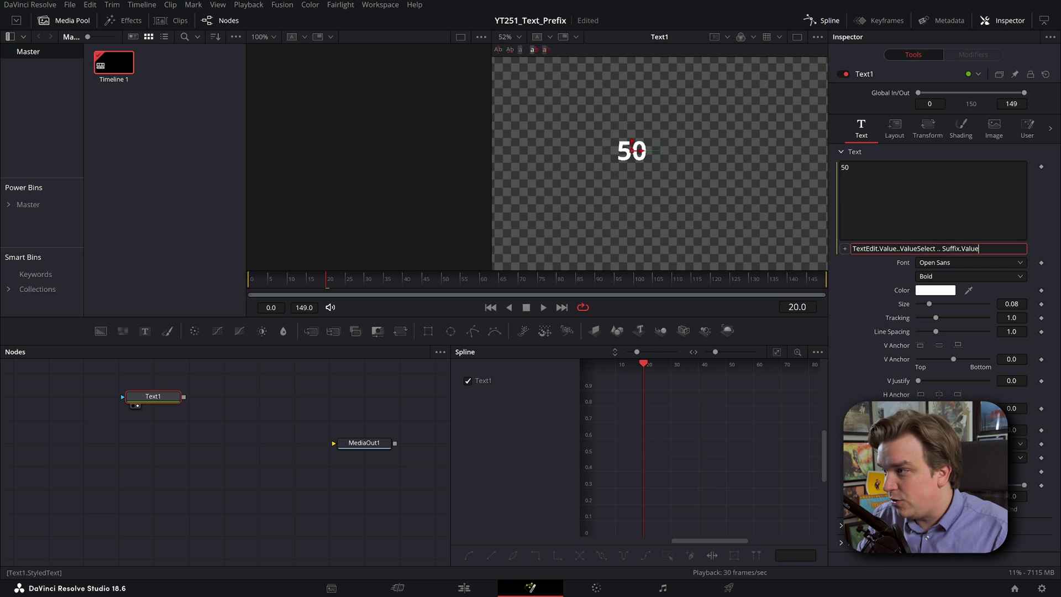
pyautogui.press('Return')
# Set the Suffix field to Dogs and move ValueSelect so the viewer reads 54Dogs.
pyautogui.click(1027, 129)
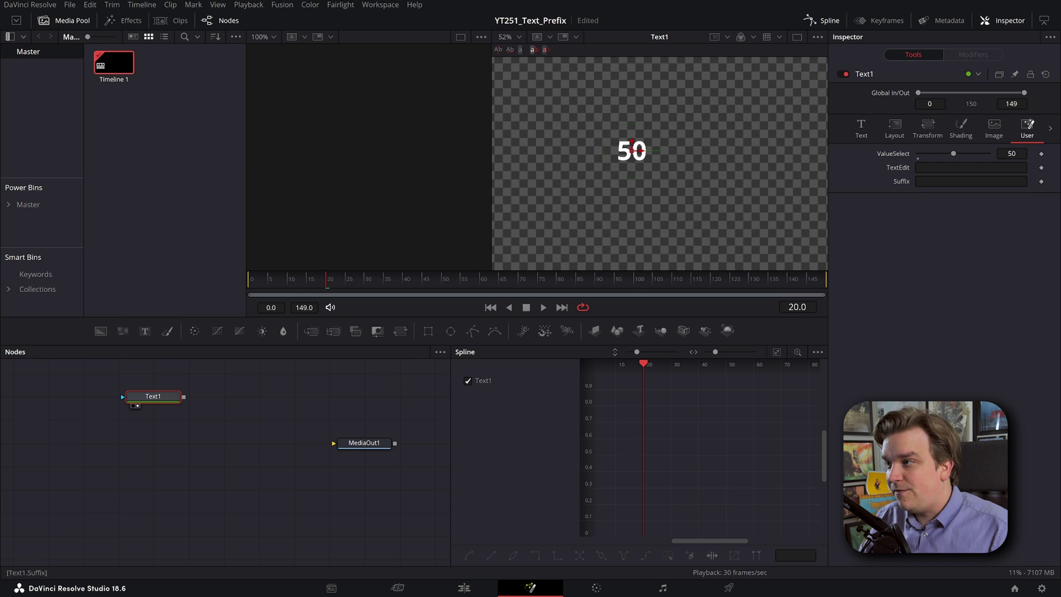
pyautogui.click(971, 181)
pyautogui.write('Dogs')
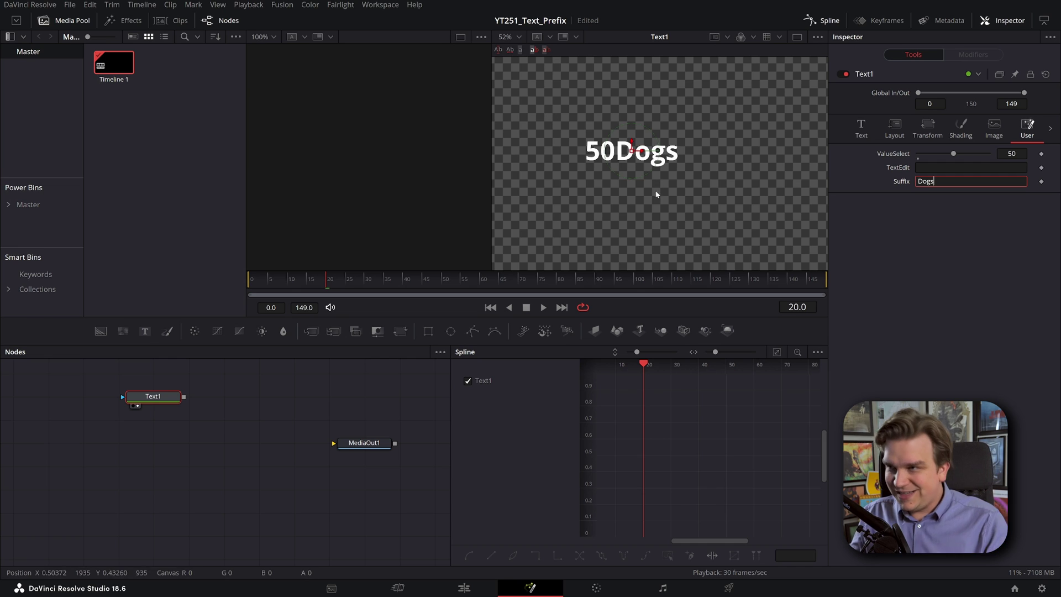
pyautogui.moveTo(954, 153); pyautogui.dragTo(957, 160)
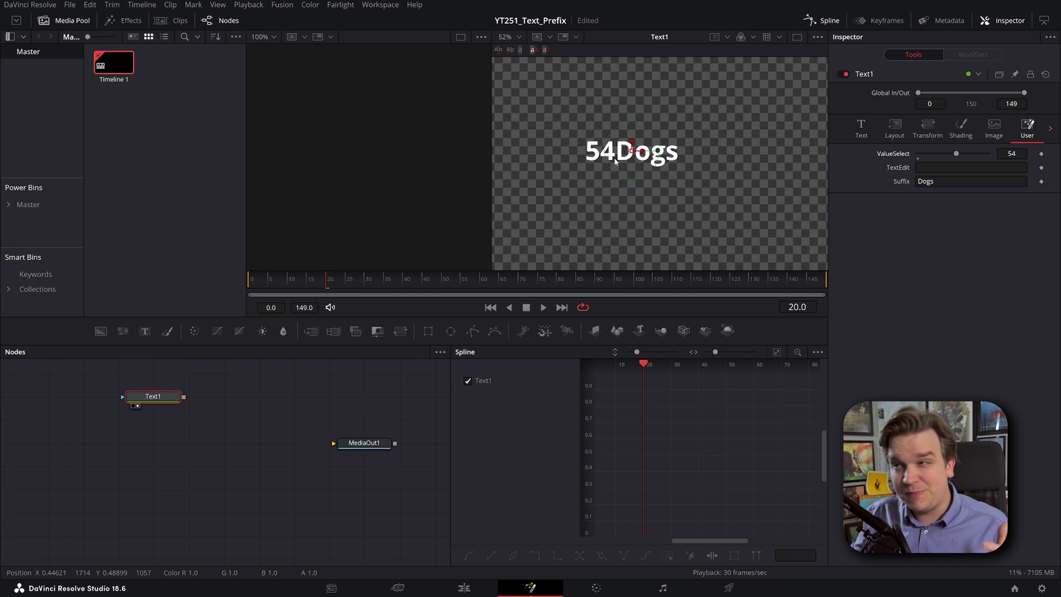
pyautogui.click(920, 182)
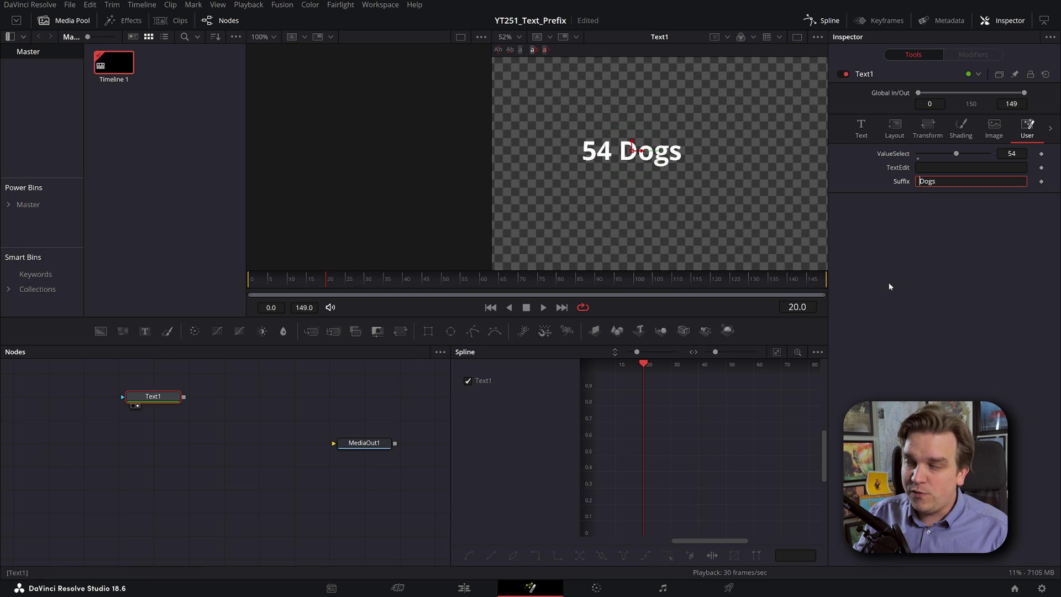
pyautogui.press('BackSpace')
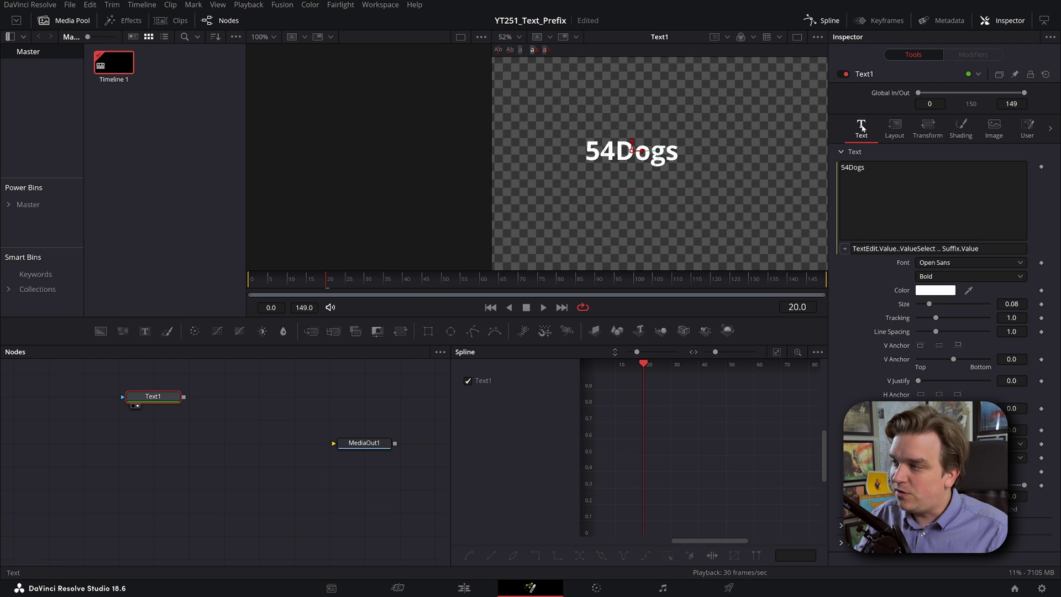
# Insert a " " space before Suffix.Value in the text expression so the viewer reads 54 Dogs.
pyautogui.click(861, 128)
pyautogui.click(943, 249)
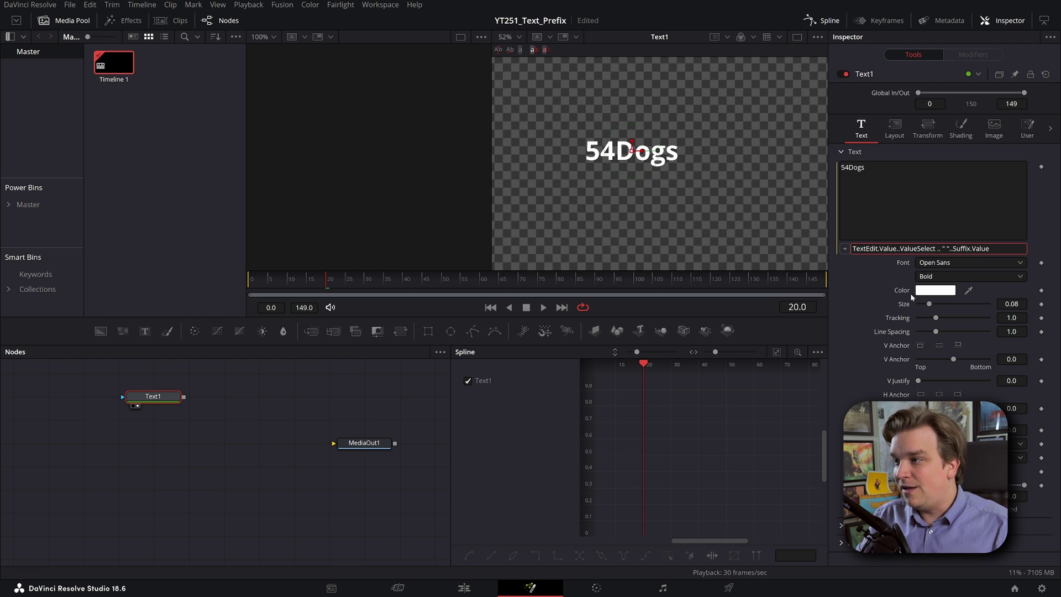
pyautogui.write('.')
pyautogui.press('Tab')
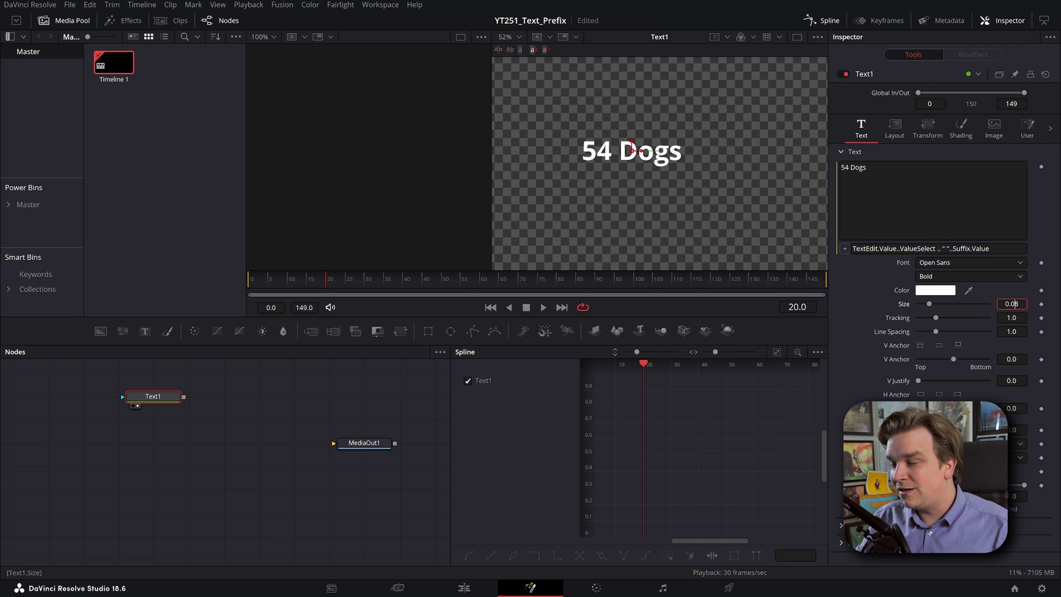
pyautogui.click(1028, 128)
# Drag ValueSelect to 32 and replace the Dogs suffix with tacos.
pyautogui.moveTo(958, 154)
pyautogui.mouseDown()
pyautogui.moveTo(940, 157)
pyautogui.moveTo(945, 163)
pyautogui.mouseUp()
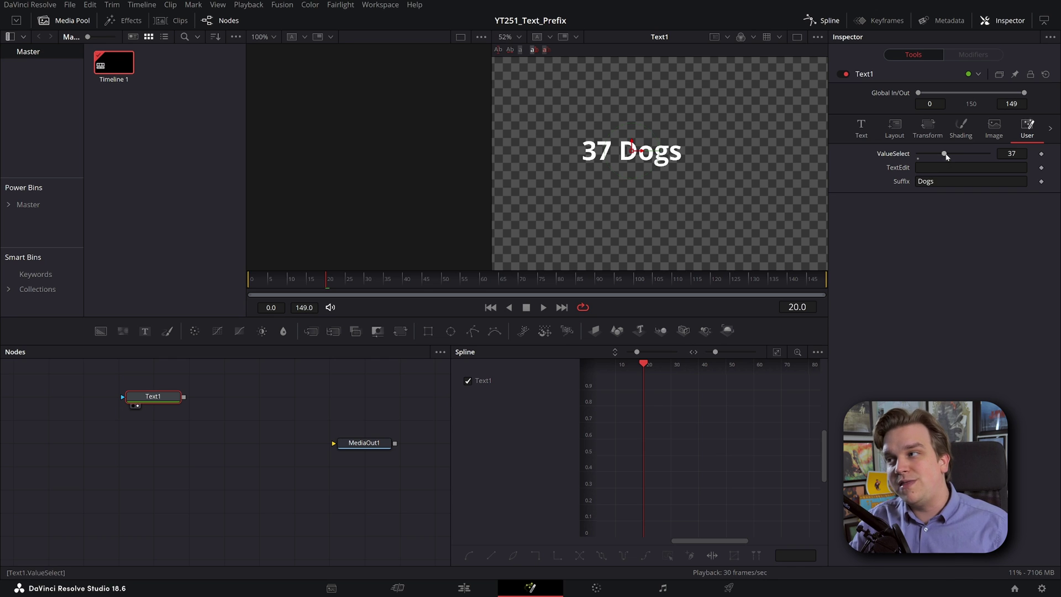
pyautogui.moveTo(946, 156)
pyautogui.mouseDown()
pyautogui.moveTo(929, 154)
pyautogui.moveTo(941, 153)
pyautogui.mouseUp()
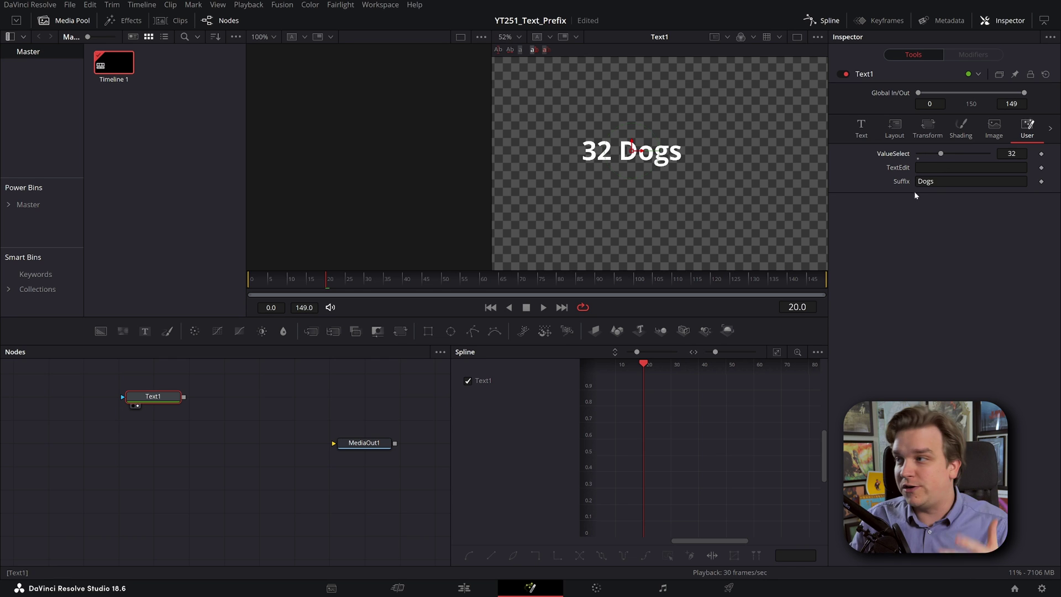
pyautogui.click(934, 181)
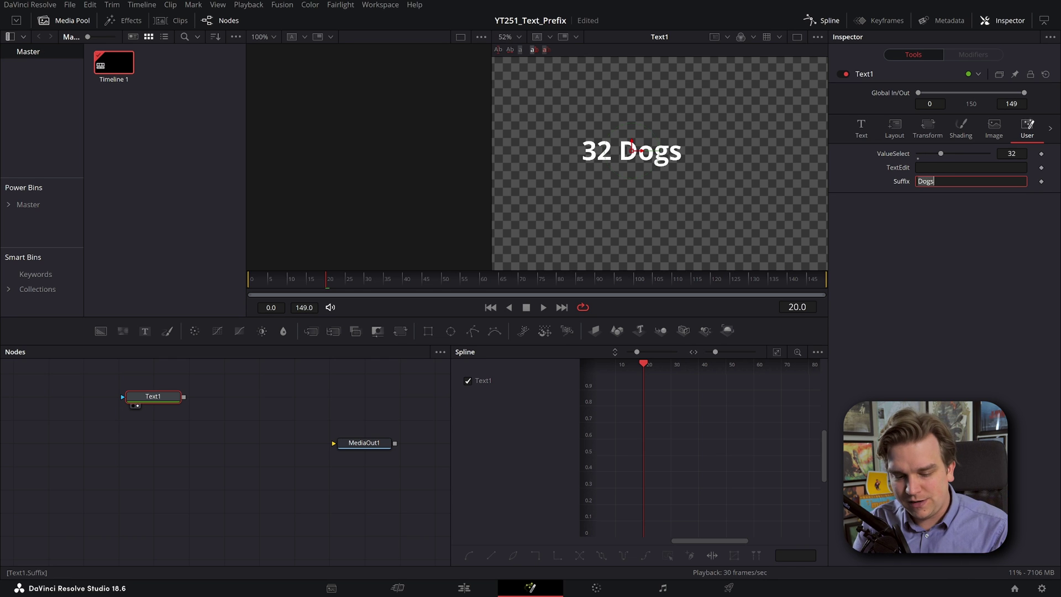
pyautogui.hotkey('ctrl', 'a')
pyautogui.write('cats')
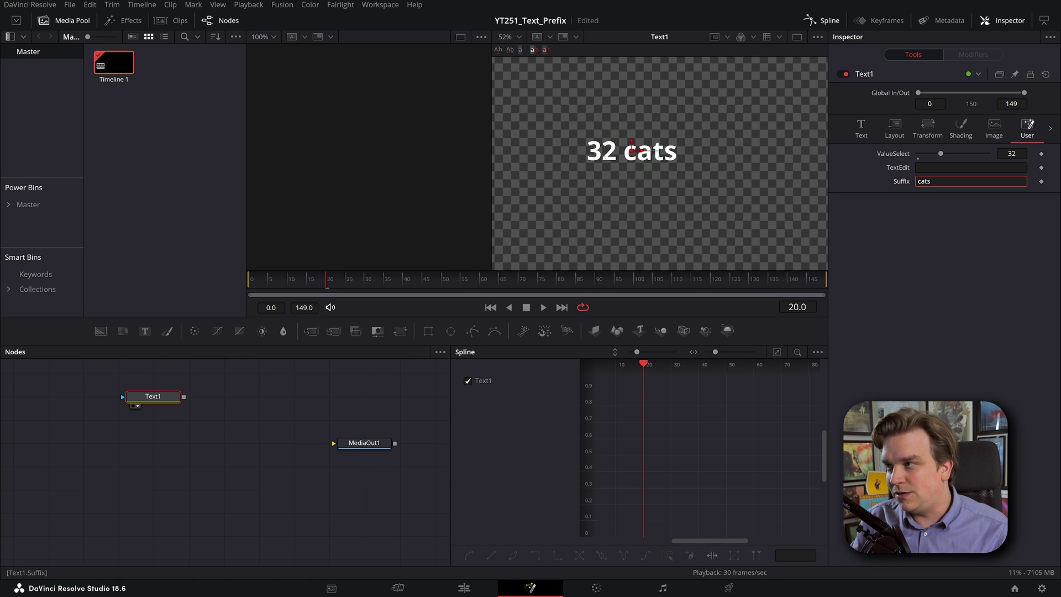
pyautogui.hotkey('ctrl', 'a')
pyautogui.write('tacxos')
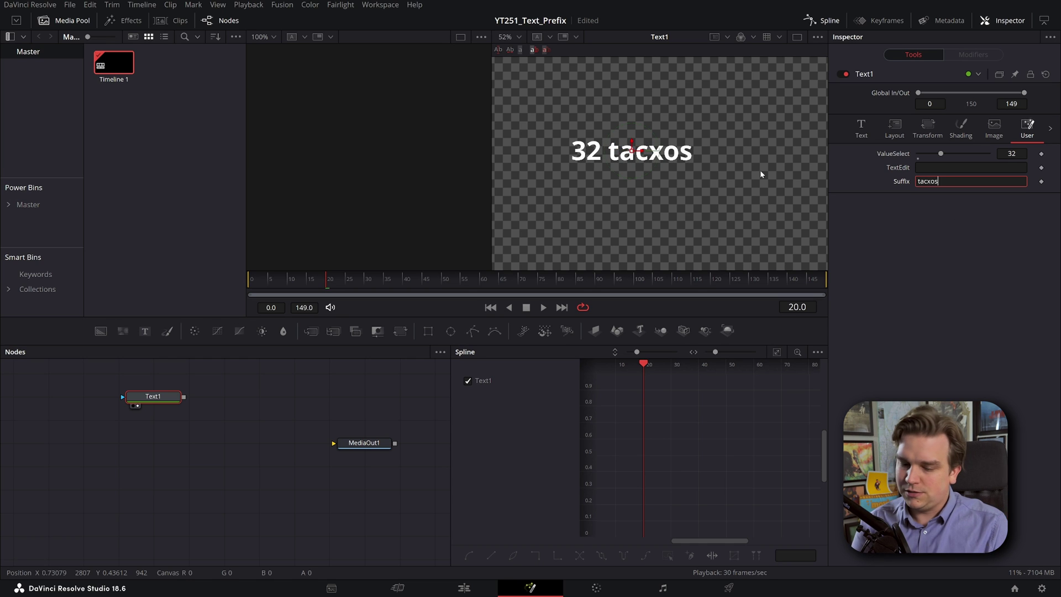
pyautogui.press('BackSpace')
pyautogui.press('BackSpace')
pyautogui.press('BackSpace')
pyautogui.write('os')
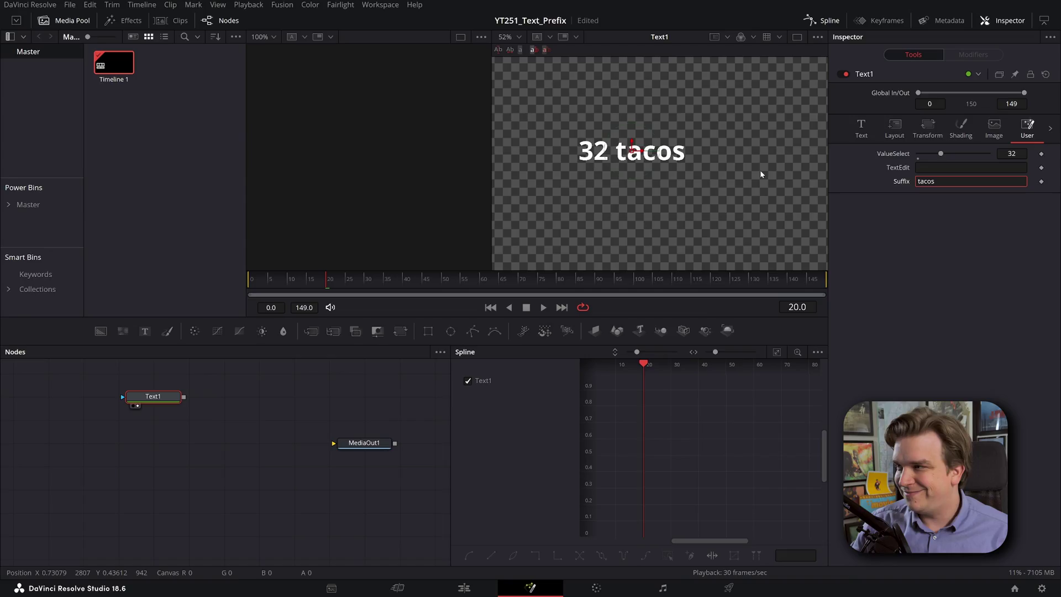